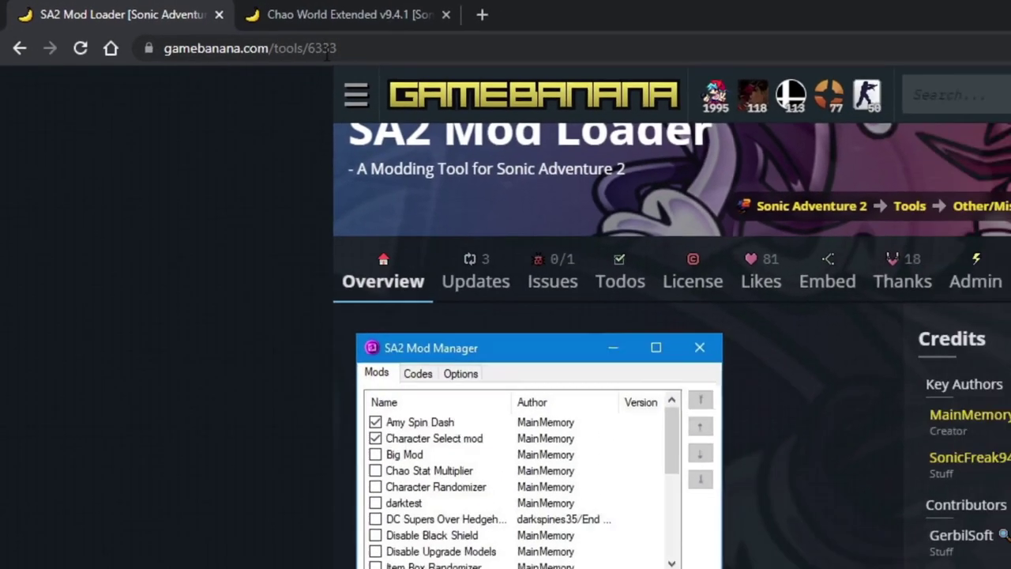
Step: Examine the SA2 Mod Loader page, especially the Required Downloads section with its DirectX, Visual C++ and .NET links
{"action": "mouse_move", "coordinate": [356, 95]}
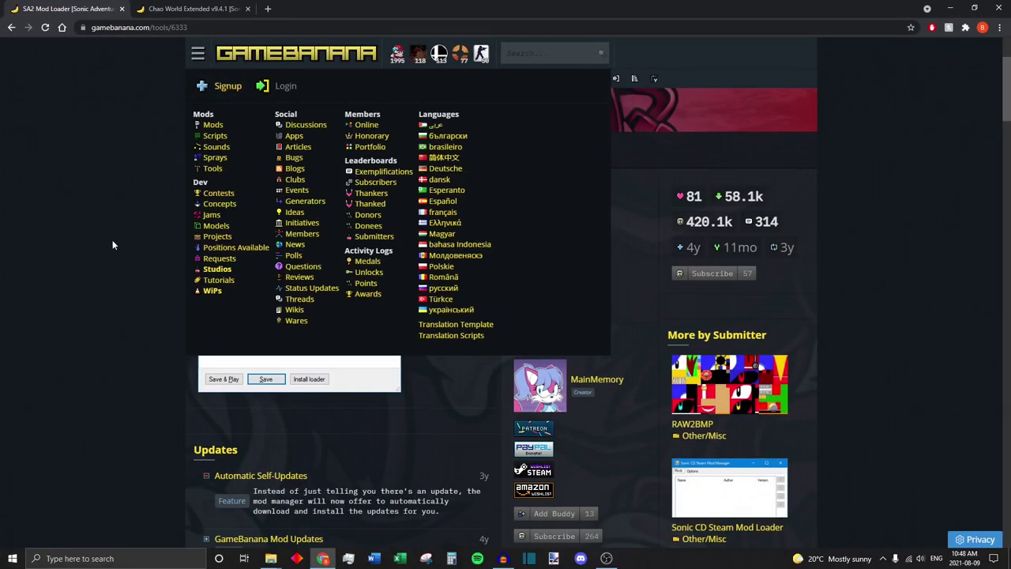
{"action": "scroll", "coordinate": [411, 282], "scroll_direction": "down", "scroll_amount": 4}
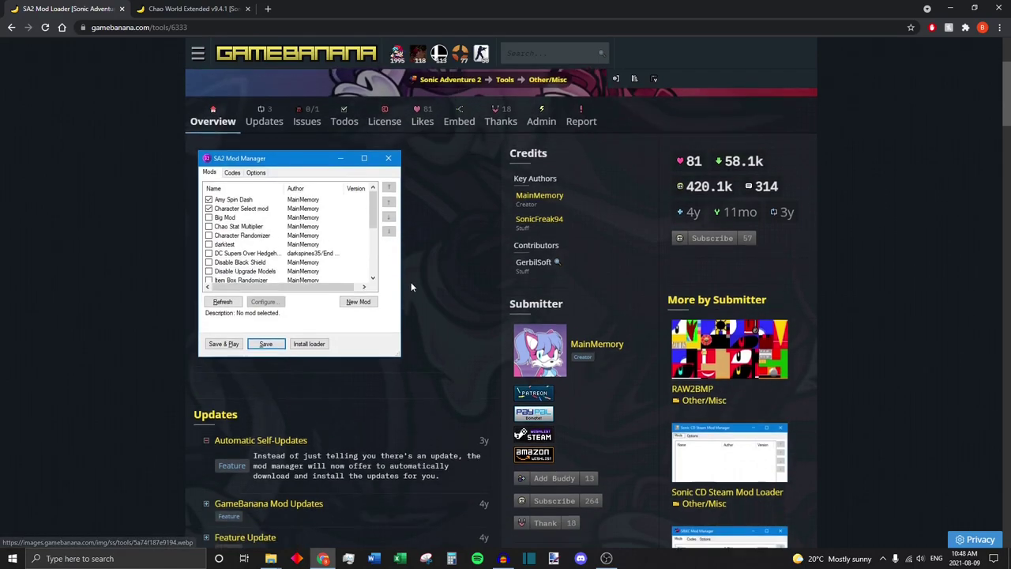
{"action": "scroll", "coordinate": [436, 290], "scroll_direction": "down", "scroll_amount": 2}
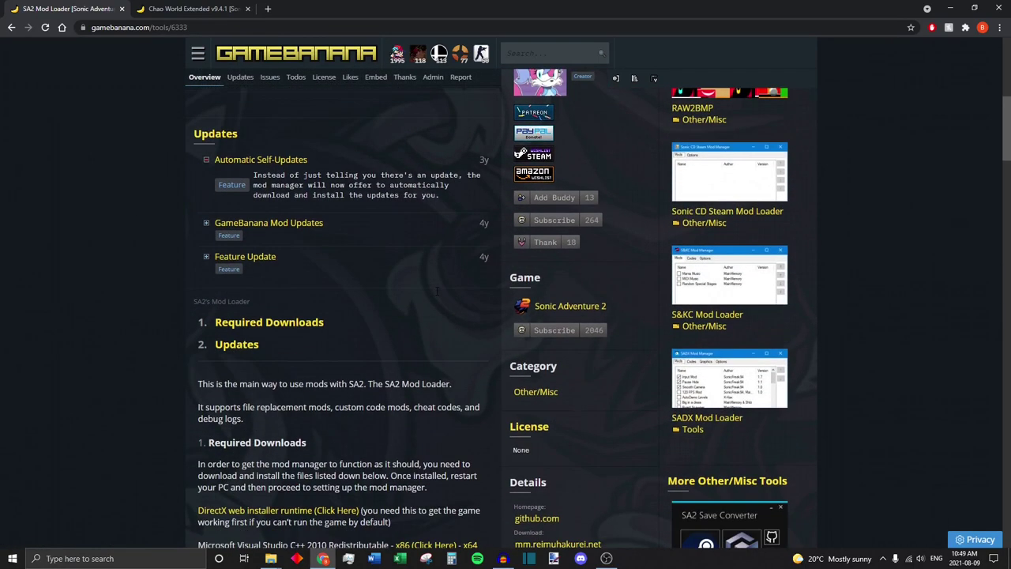
{"action": "scroll", "coordinate": [436, 290], "scroll_direction": "up", "scroll_amount": 3}
{"action": "scroll", "coordinate": [436, 294], "scroll_direction": "up", "scroll_amount": 2}
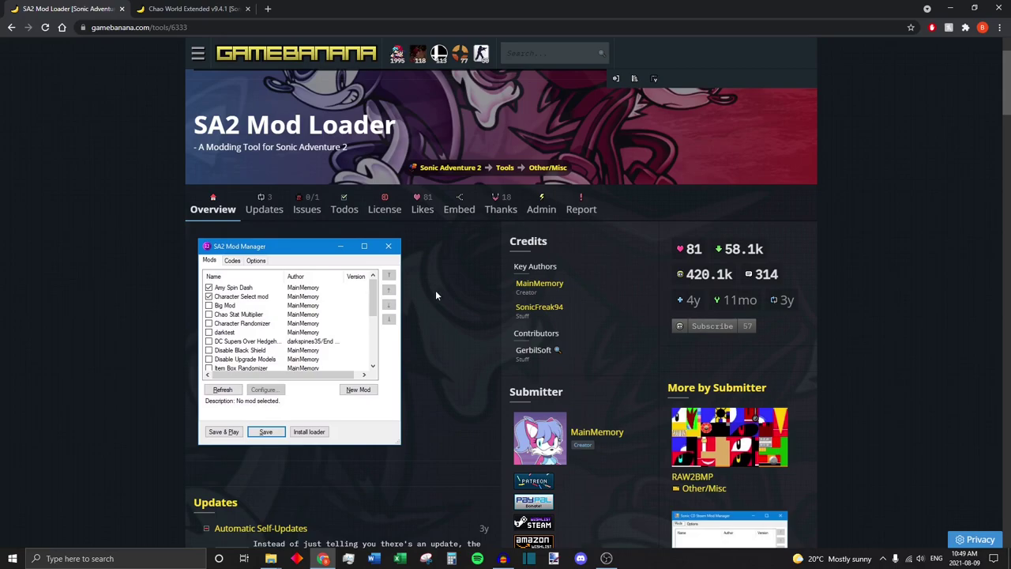
{"action": "scroll", "coordinate": [423, 309], "scroll_direction": "down", "scroll_amount": 8}
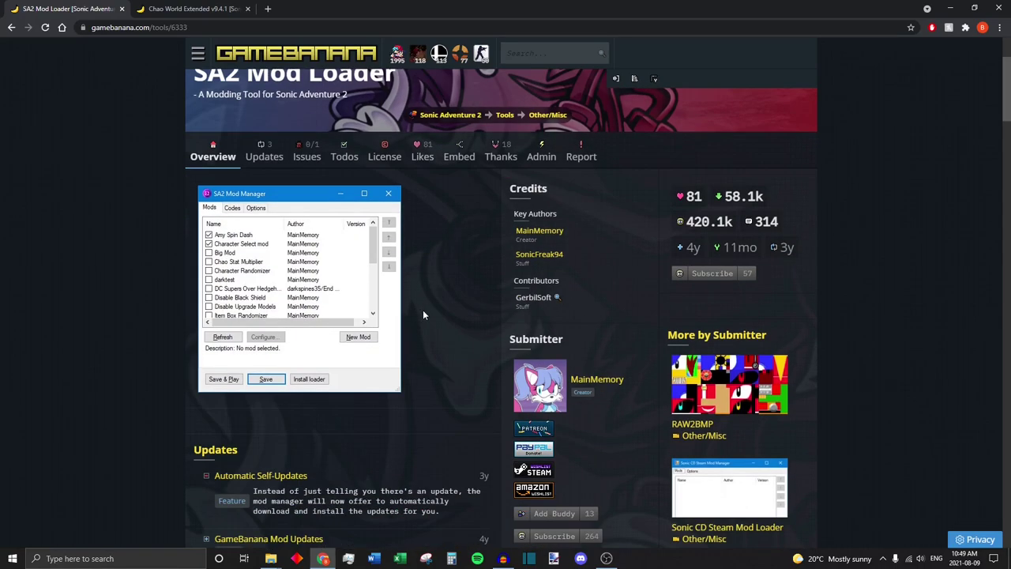
{"action": "scroll", "coordinate": [340, 272], "scroll_direction": "down", "scroll_amount": 2}
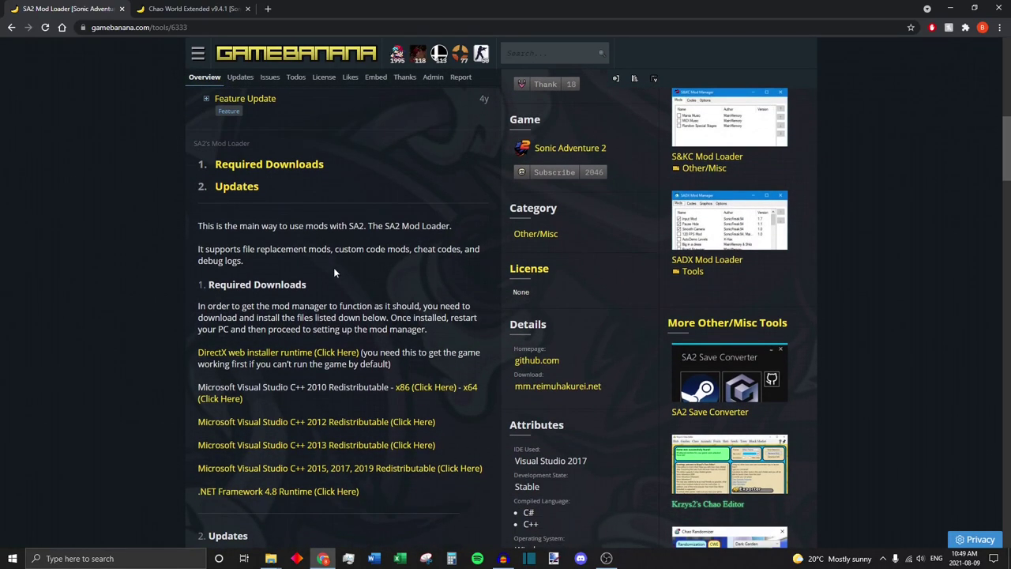
{"action": "scroll", "coordinate": [268, 166], "scroll_direction": "down", "scroll_amount": 1}
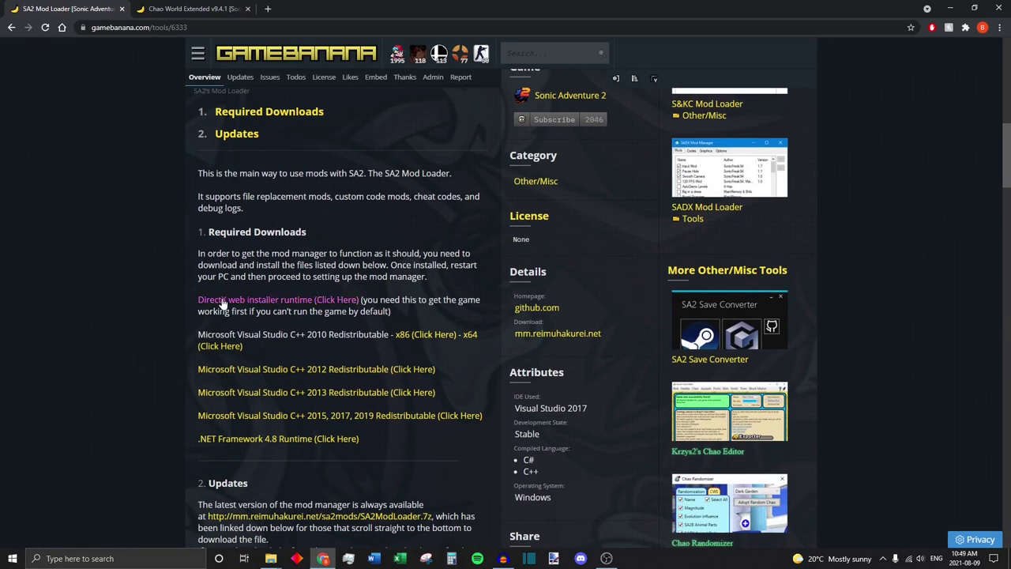
{"action": "scroll", "coordinate": [277, 294], "scroll_direction": "down", "scroll_amount": 2}
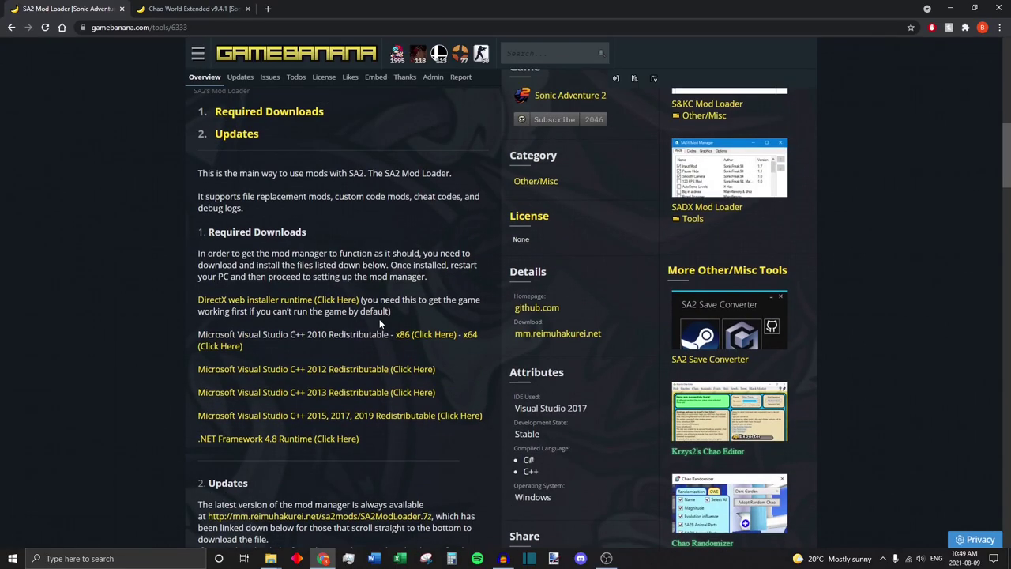
{"action": "scroll", "coordinate": [380, 318], "scroll_direction": "down", "scroll_amount": 1}
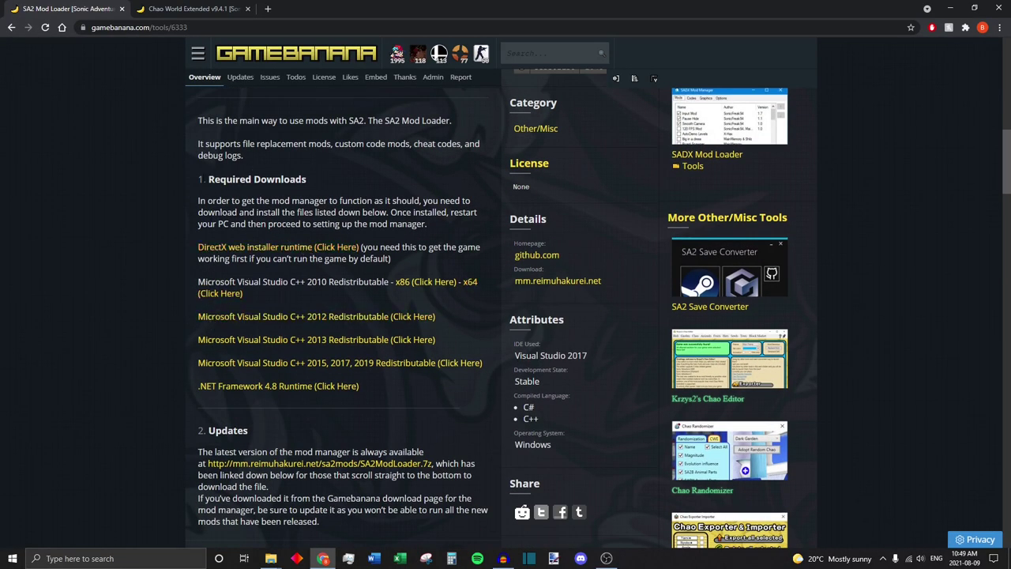
{"action": "left_click_drag", "start_coordinate": [205, 180], "coordinate": [308, 181]}
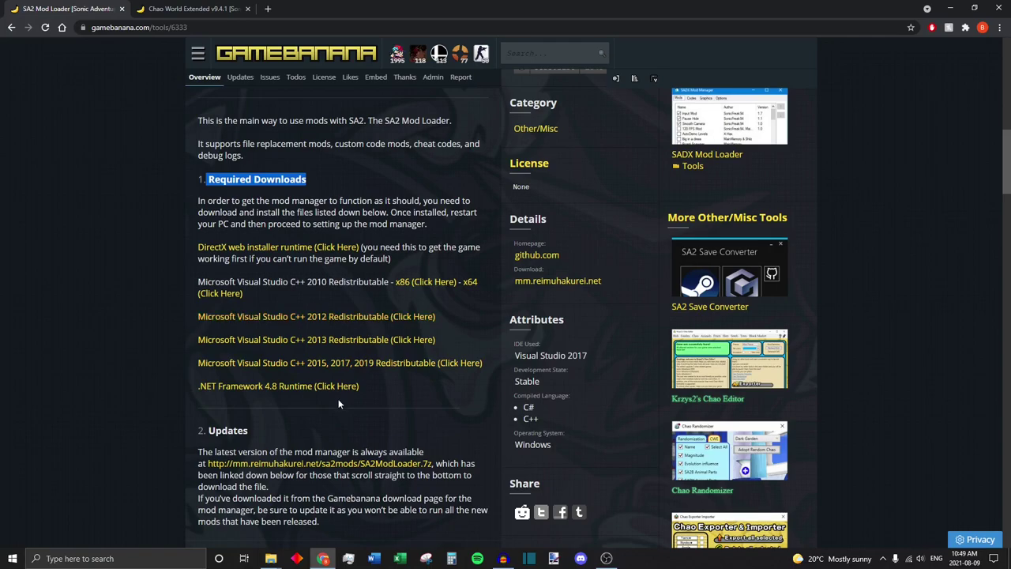
{"action": "left_click", "coordinate": [185, 405]}
Step: Download the sa2modloader_f8491.7z archive from the page's Files section and save it in the Downloads folder
{"action": "scroll", "coordinate": [191, 384], "scroll_direction": "down", "scroll_amount": 3}
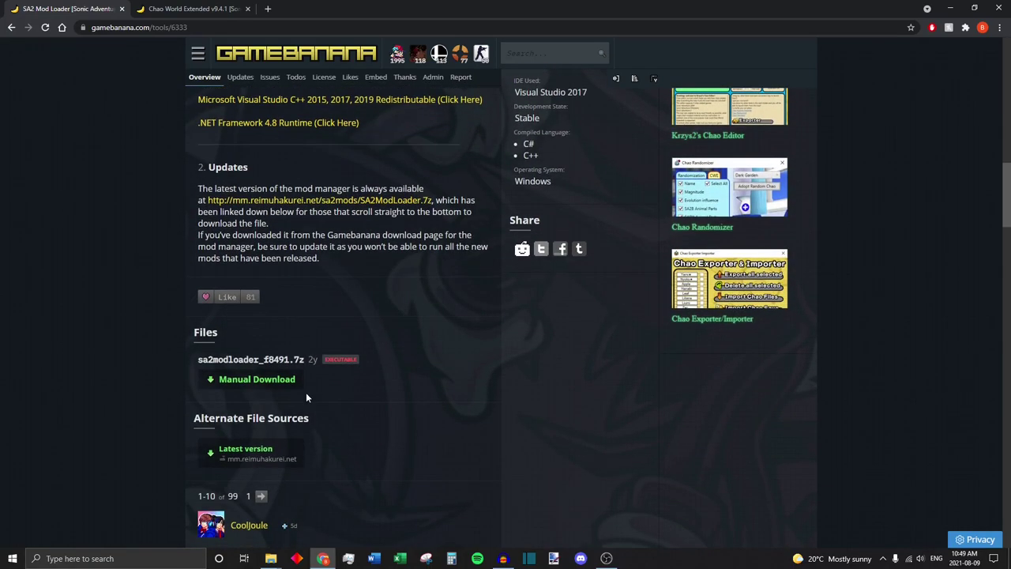
{"action": "scroll", "coordinate": [291, 389], "scroll_direction": "down", "scroll_amount": 1}
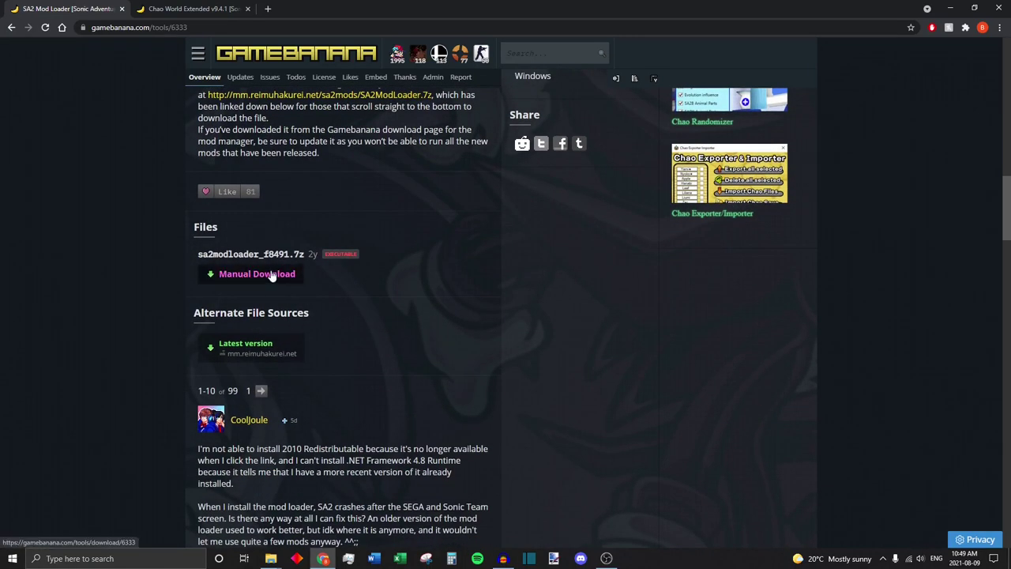
{"action": "left_click", "coordinate": [269, 274]}
{"action": "scroll", "coordinate": [398, 322], "scroll_direction": "down", "scroll_amount": 1}
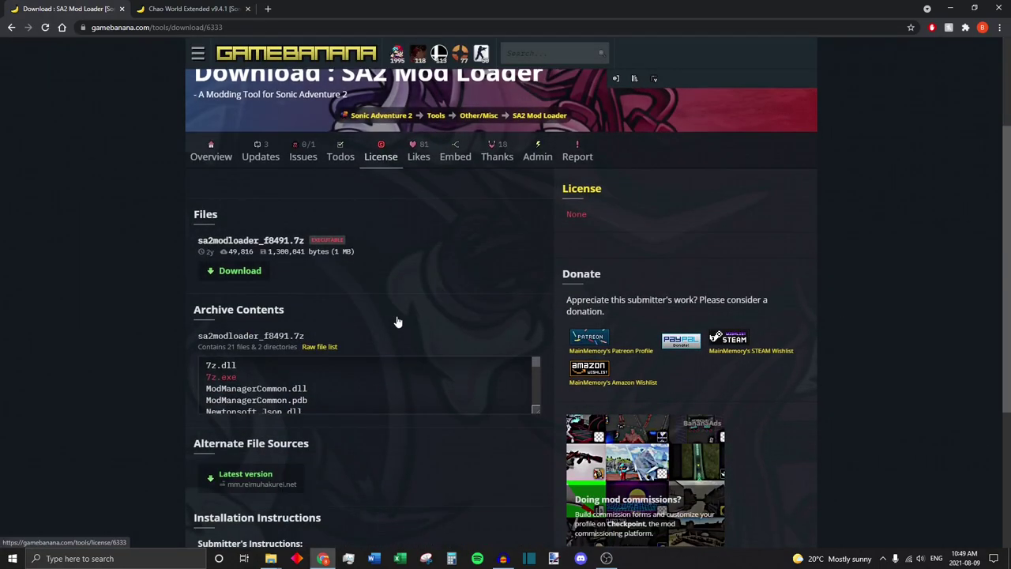
{"action": "left_click", "coordinate": [240, 271]}
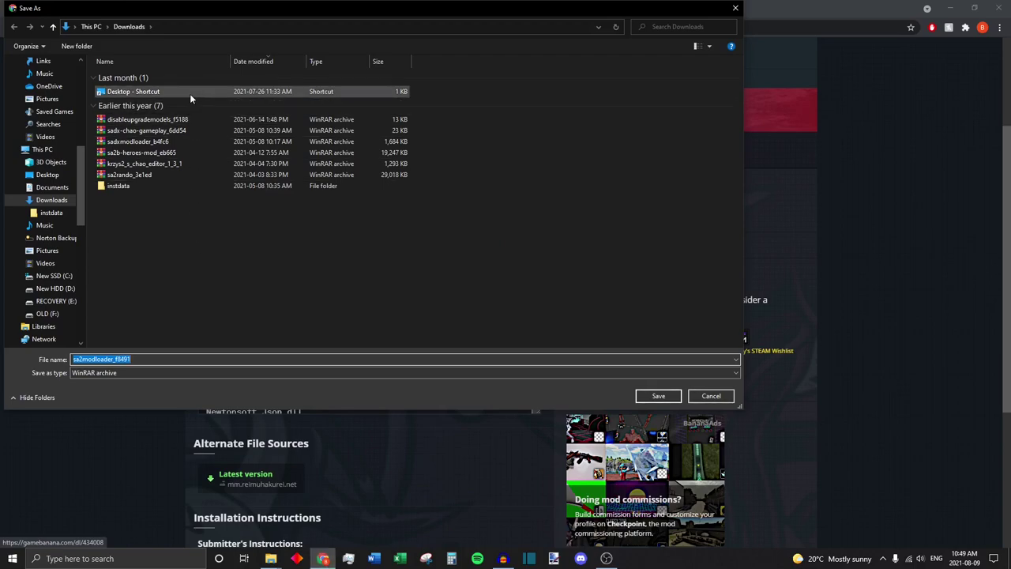
{"action": "left_click", "coordinate": [660, 397]}
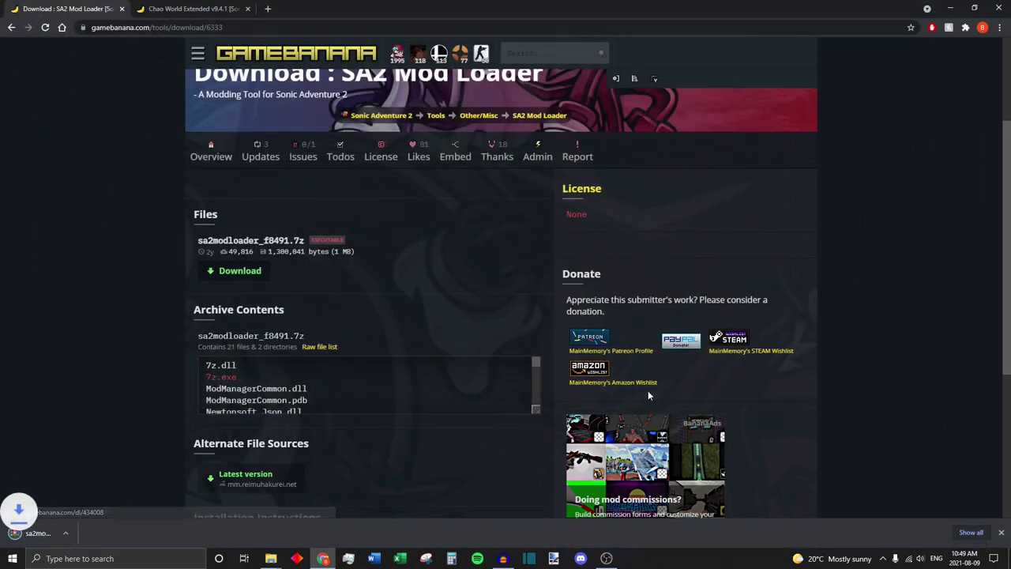
Step: Open the downloaded sa2modloader_f8491.7z in WinRAR, dismiss the purchase notice and select all of the archive's files and folders
{"action": "left_click", "coordinate": [112, 534]}
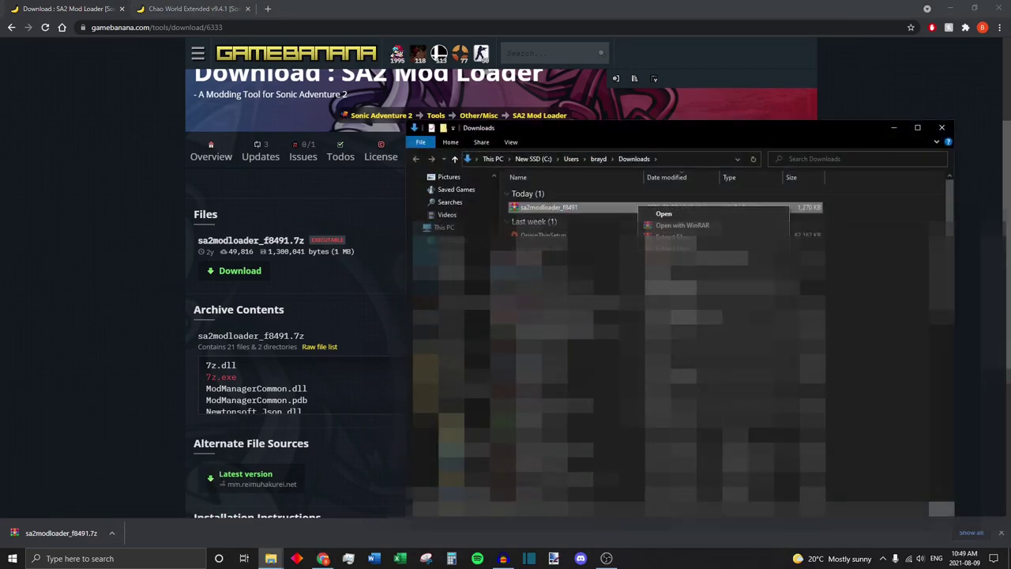
{"action": "left_click", "coordinate": [684, 226]}
{"action": "left_click", "coordinate": [893, 128]}
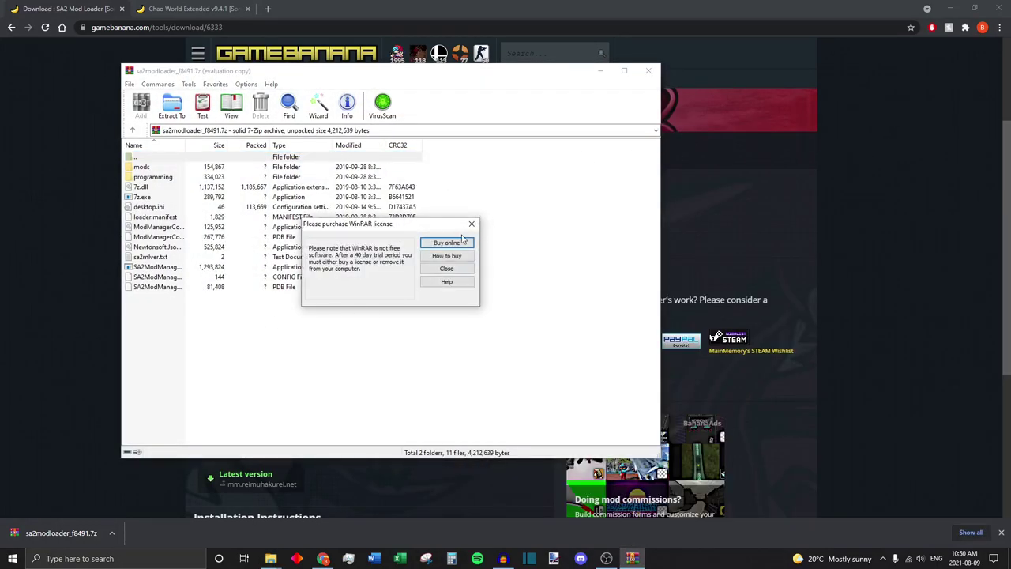
{"action": "left_click", "coordinate": [472, 224]}
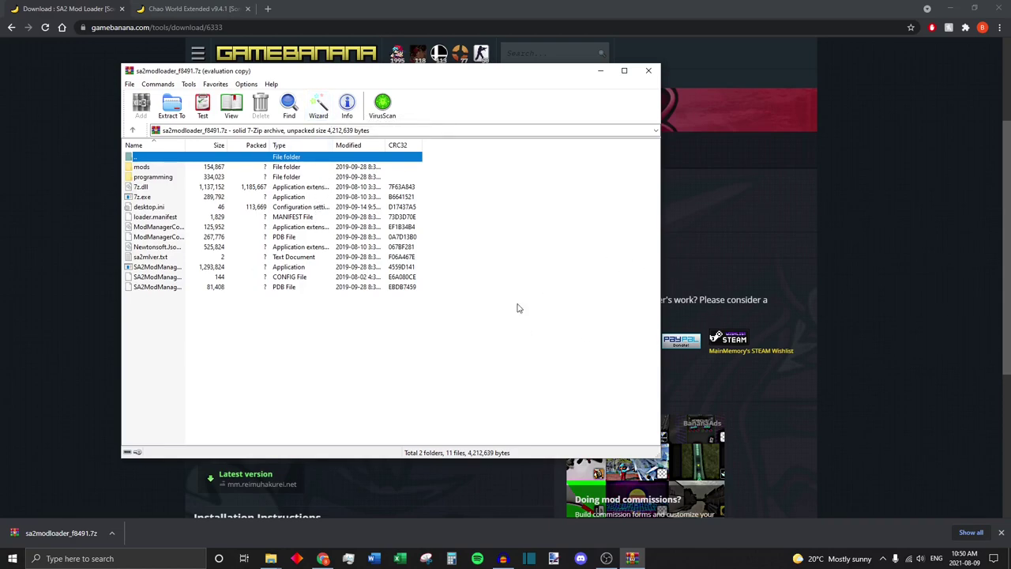
{"action": "left_click_drag", "start_coordinate": [215, 311], "coordinate": [160, 162]}
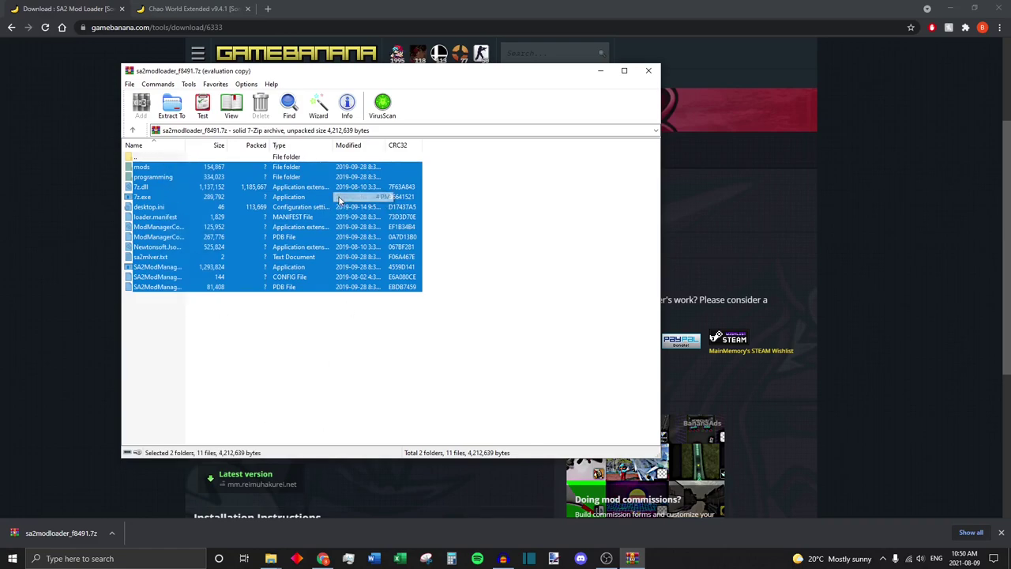
{"action": "left_click_drag", "start_coordinate": [489, 84], "coordinate": [389, 56]}
Step: Show the Steam Sonic Adventure 2 game folder beside the archive window and reselect all of the archive's contents
{"action": "left_click", "coordinate": [275, 558]}
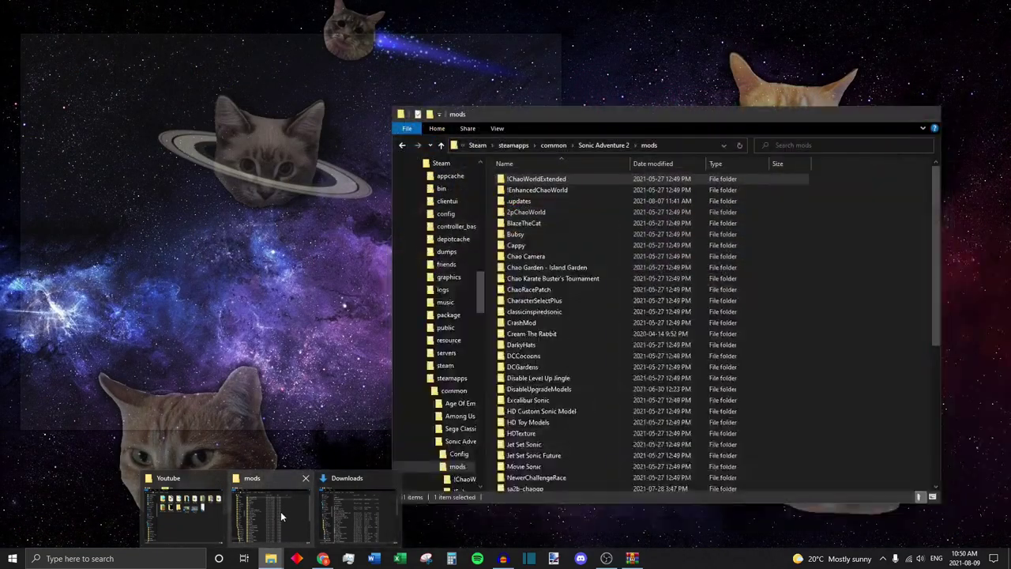
{"action": "left_click", "coordinate": [280, 511]}
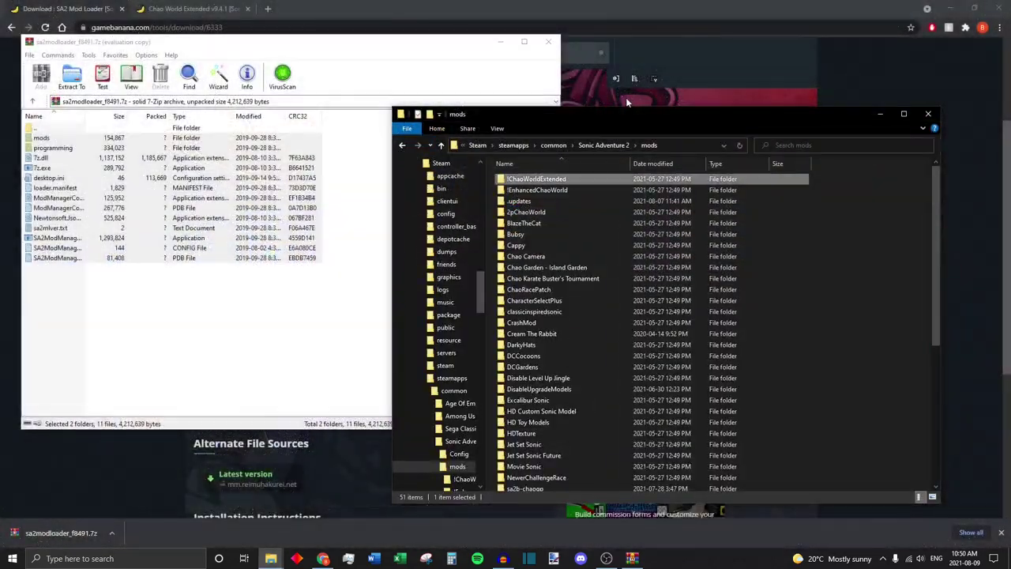
{"action": "left_click", "coordinate": [605, 145]}
{"action": "left_click_drag", "start_coordinate": [679, 114], "coordinate": [721, 65]}
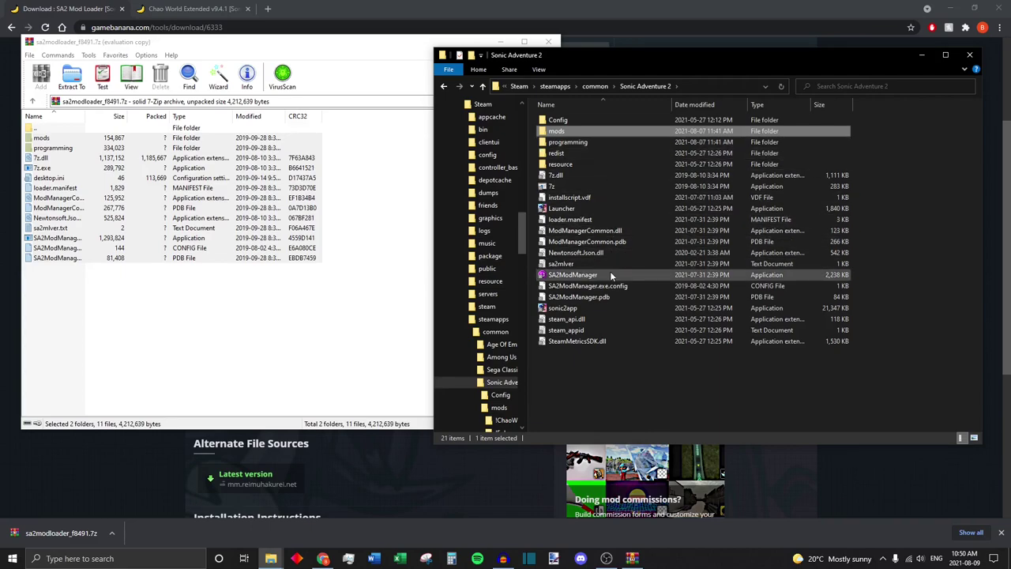
{"action": "left_click_drag", "start_coordinate": [239, 303], "coordinate": [120, 158]}
{"action": "left_click_drag", "start_coordinate": [413, 178], "coordinate": [366, 377]}
{"action": "left_click", "coordinate": [604, 393]}
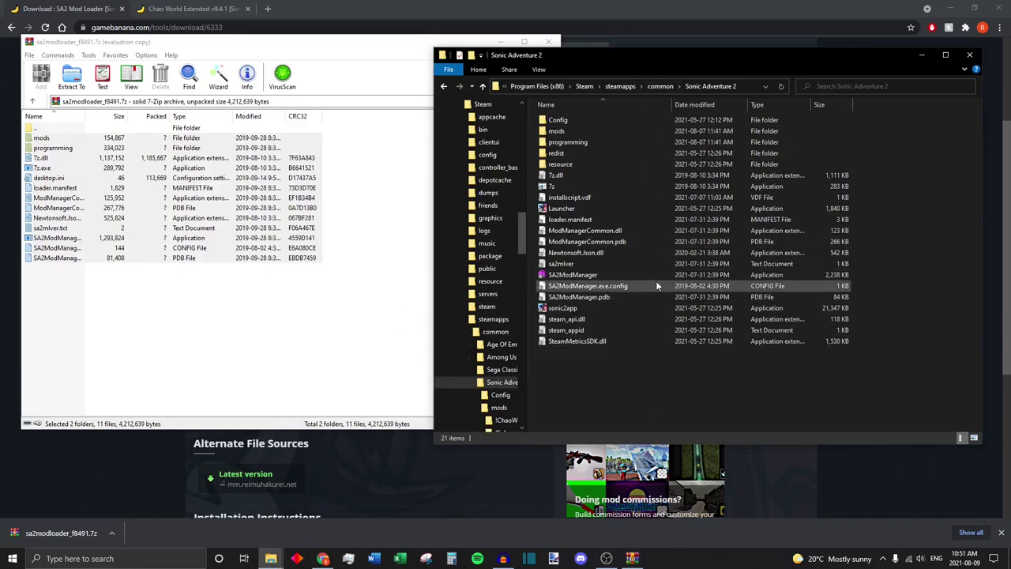
Step: Launch SA2ModManager from the game folder, look through its list of mods and close it
{"action": "left_click", "coordinate": [579, 276]}
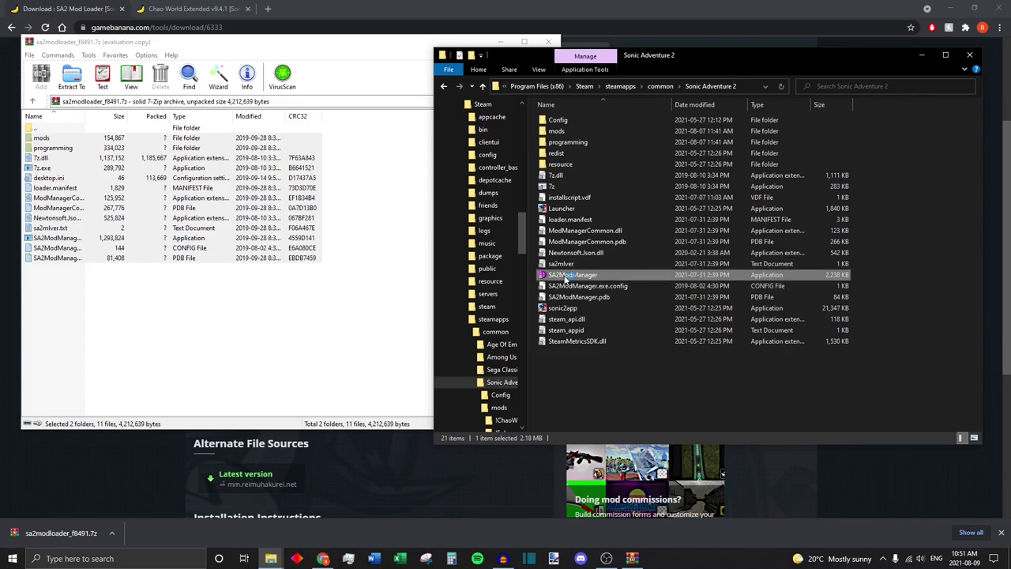
{"action": "double_click", "coordinate": [566, 277]}
{"action": "left_click_drag", "start_coordinate": [218, 113], "coordinate": [752, 117]}
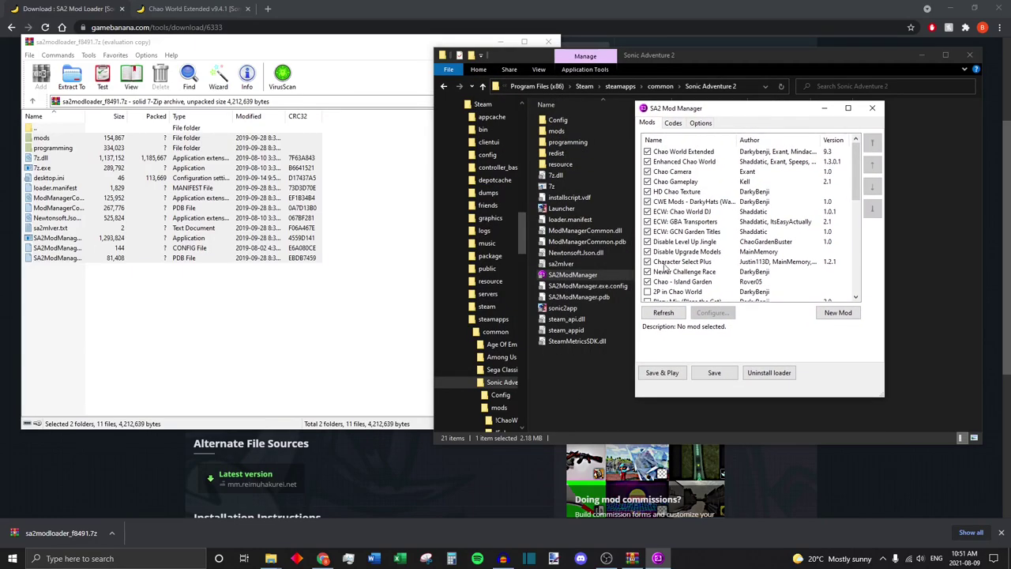
{"action": "scroll", "coordinate": [701, 279], "scroll_direction": "down", "scroll_amount": 8}
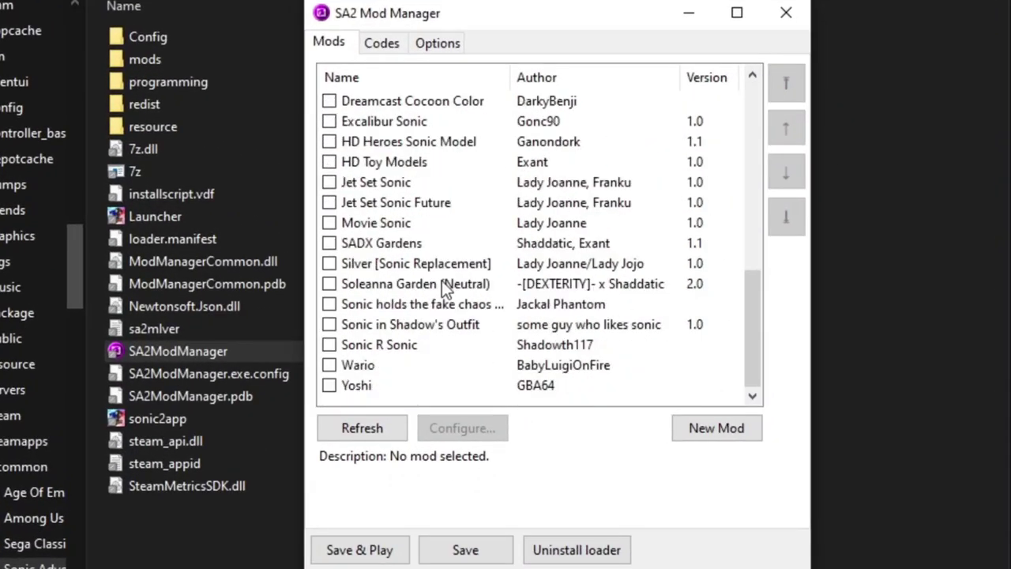
{"action": "scroll", "coordinate": [439, 348], "scroll_direction": "up", "scroll_amount": 8}
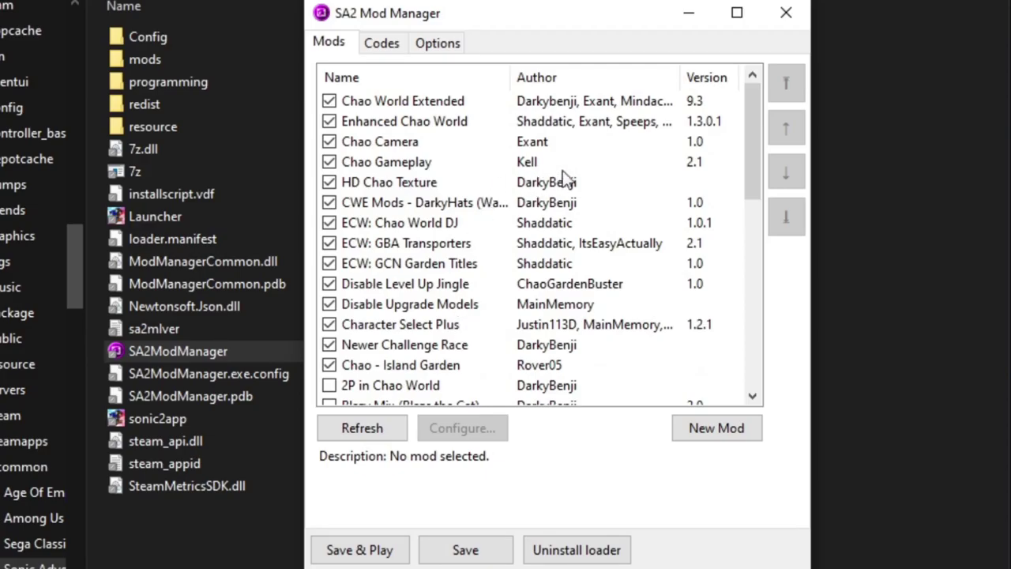
{"action": "left_click", "coordinate": [785, 15]}
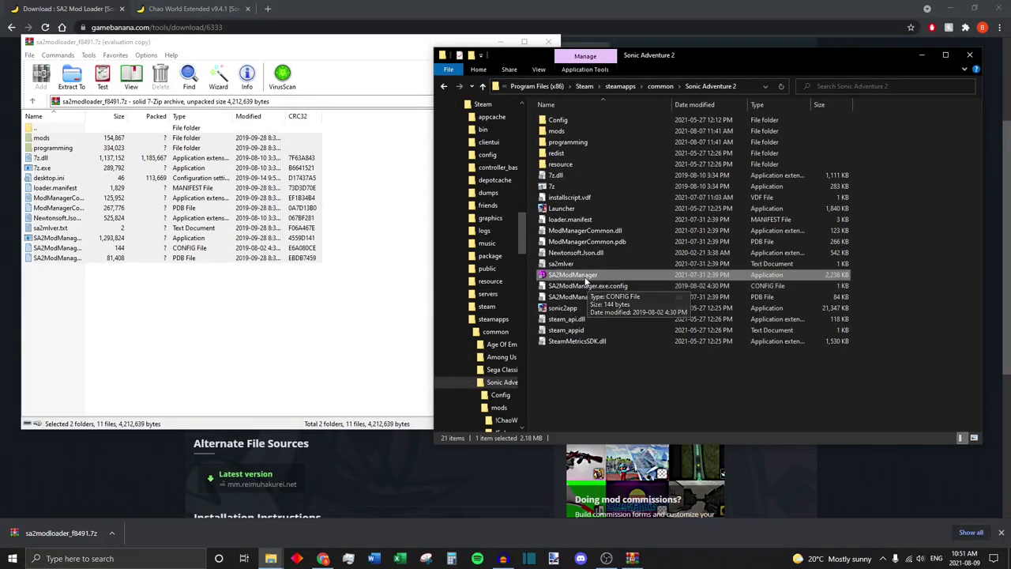
Step: Go up to Steam's common folder, view the options for the Sonic Adventure 2 folder and reopen that folder
{"action": "right_click", "coordinate": [714, 85]}
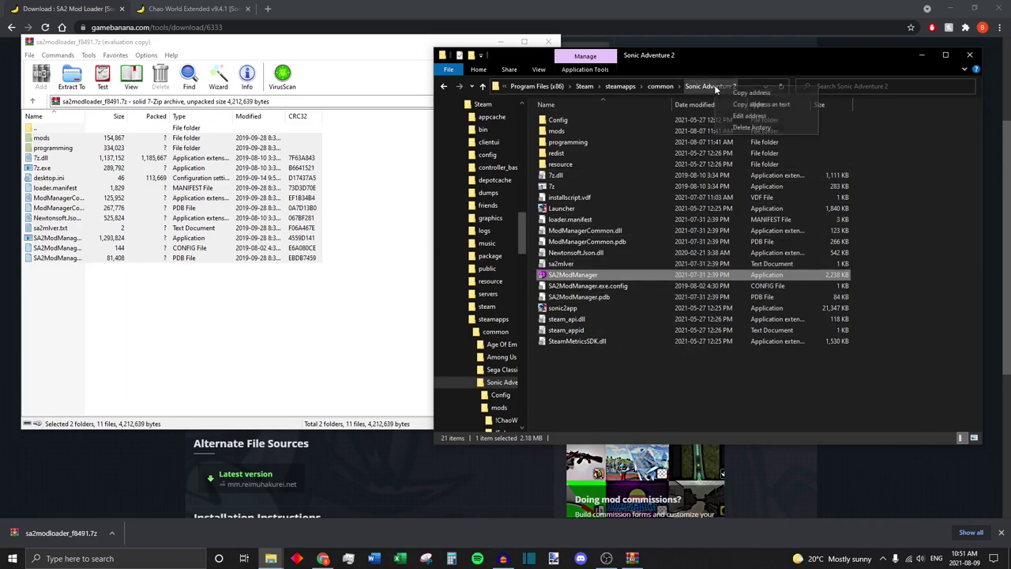
{"action": "left_click", "coordinate": [731, 366]}
{"action": "left_click", "coordinate": [660, 86]}
{"action": "right_click", "coordinate": [586, 154]}
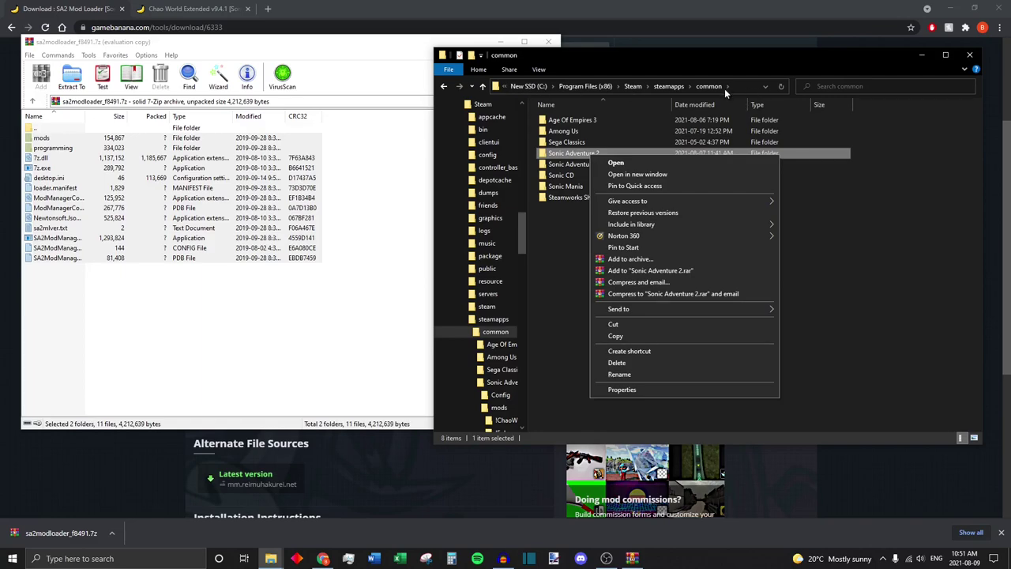
{"action": "left_click", "coordinate": [852, 332]}
{"action": "double_click", "coordinate": [605, 152]}
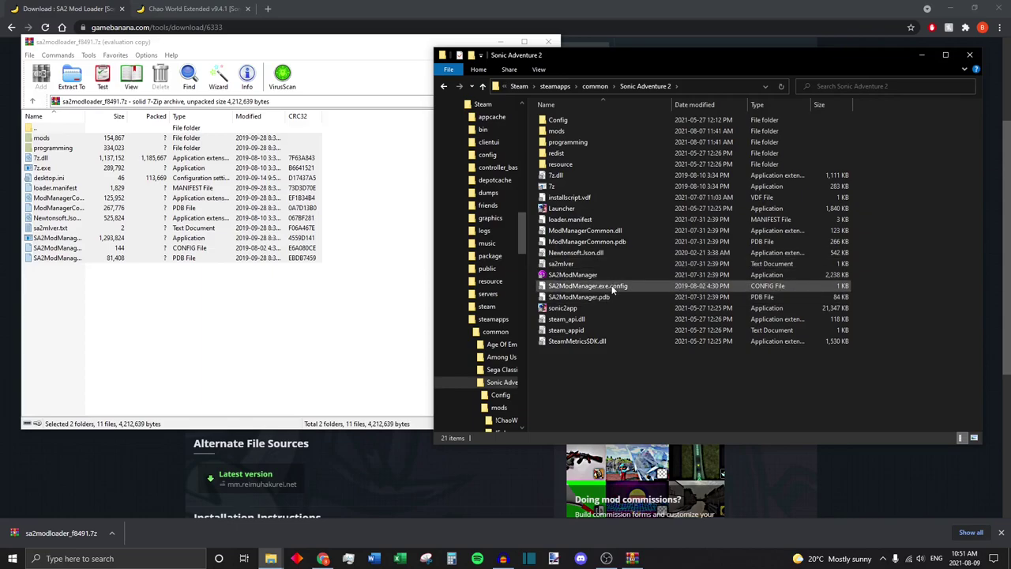
Step: Minimise the mod loader archive window and look through the Chao World Extended v9.4.1 page down to its Files section
{"action": "key", "text": "alt+Tab"}
{"action": "left_click", "coordinate": [500, 41]}
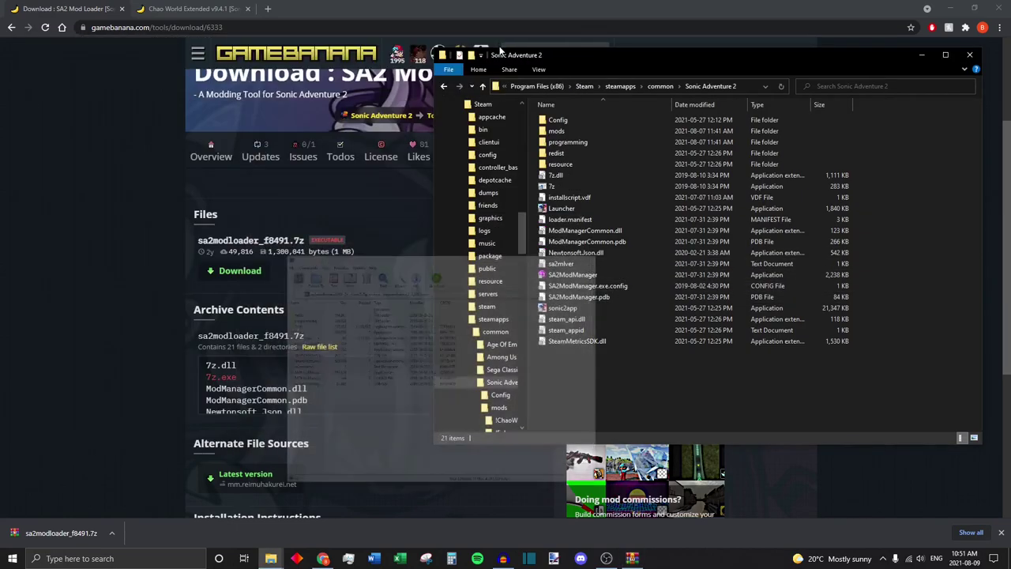
{"action": "left_click", "coordinate": [181, 10]}
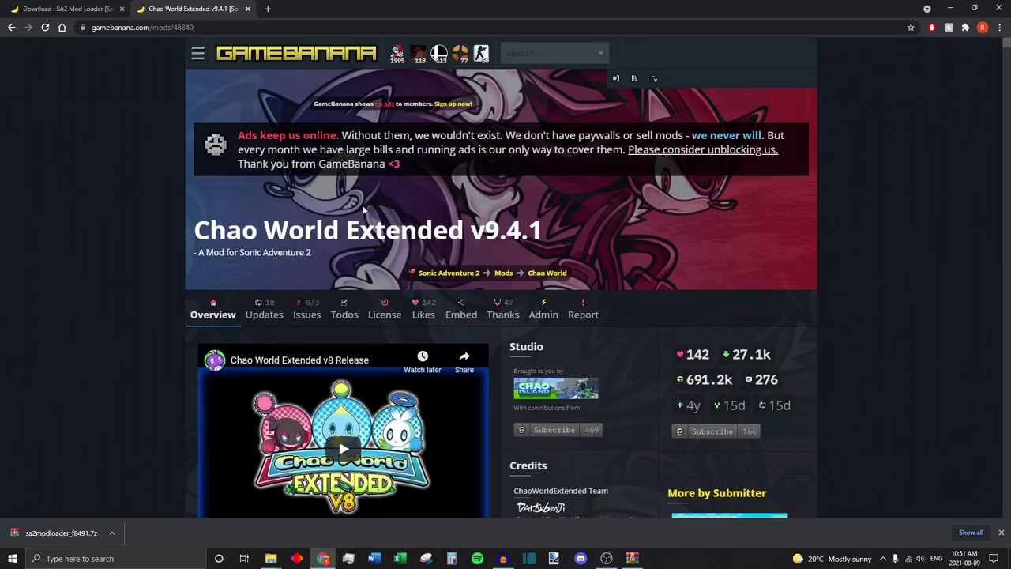
{"action": "scroll", "coordinate": [516, 215], "scroll_direction": "down", "scroll_amount": 1}
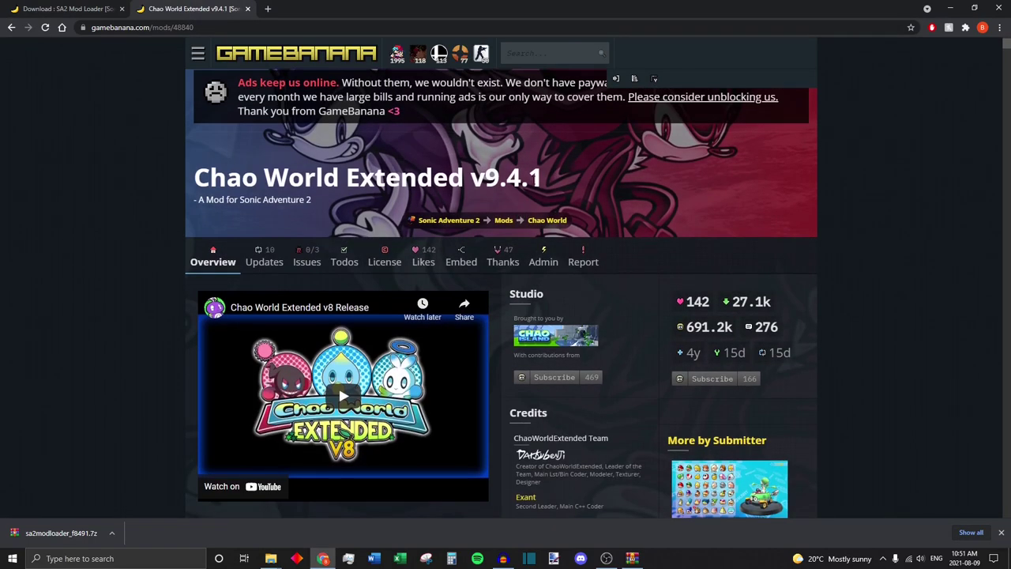
{"action": "scroll", "coordinate": [629, 249], "scroll_direction": "down", "scroll_amount": 2}
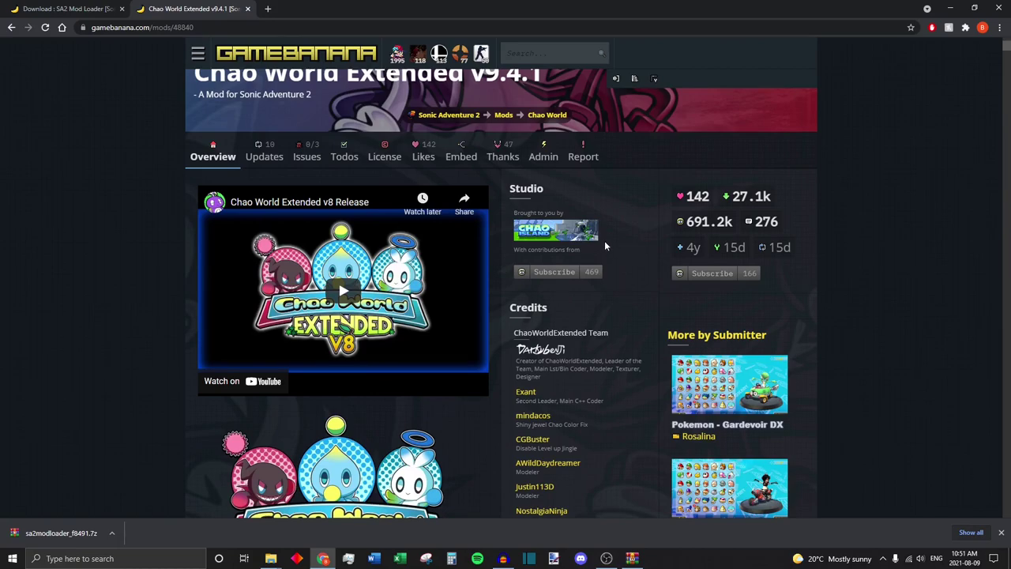
{"action": "scroll", "coordinate": [627, 306], "scroll_direction": "down", "scroll_amount": 10}
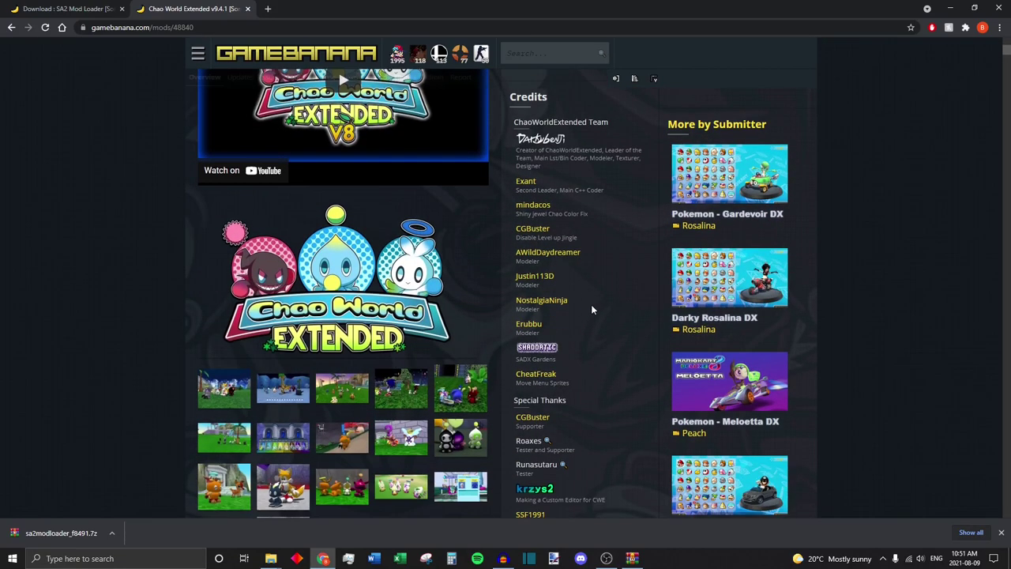
{"action": "scroll", "coordinate": [200, 270], "scroll_direction": "down", "scroll_amount": 5}
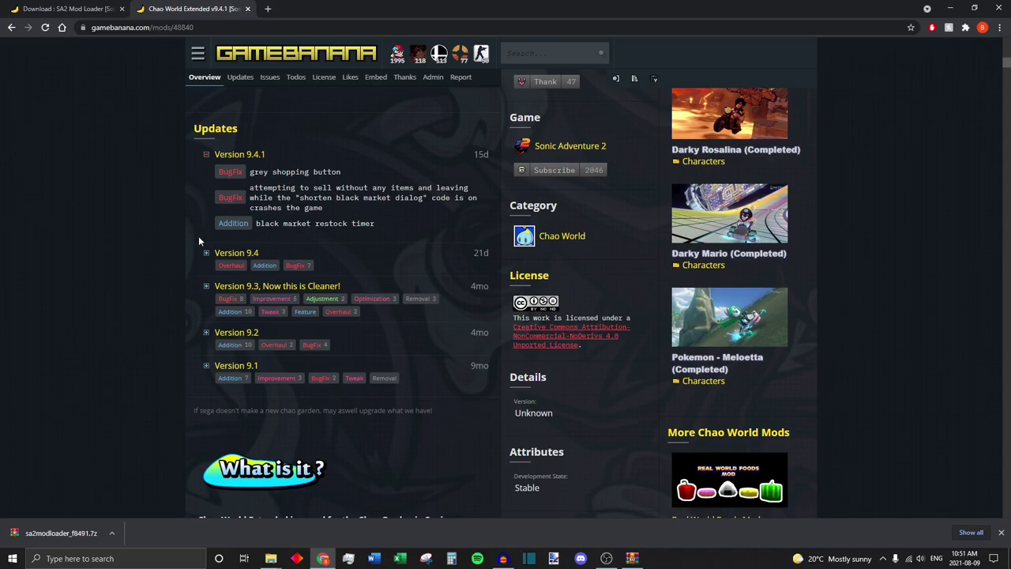
{"action": "scroll", "coordinate": [150, 235], "scroll_direction": "down", "scroll_amount": 20}
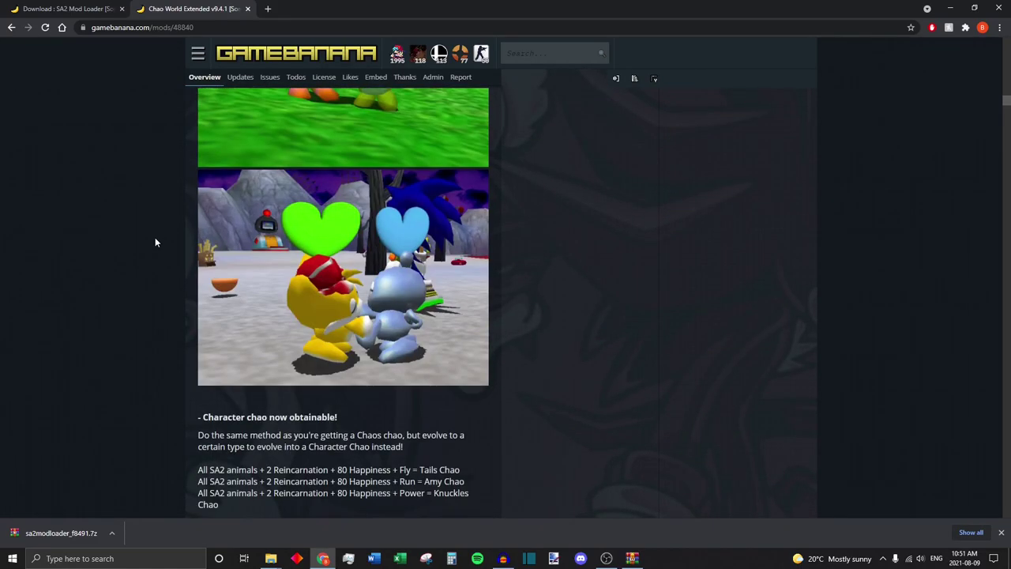
{"action": "scroll", "coordinate": [170, 235], "scroll_direction": "down", "scroll_amount": 20}
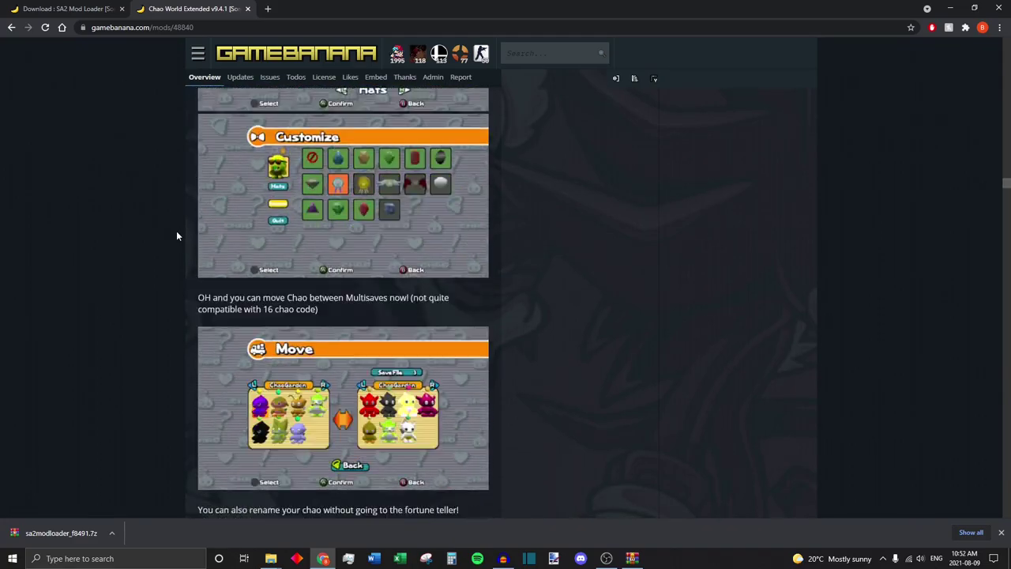
{"action": "left_click_drag", "start_coordinate": [1006, 212], "coordinate": [996, 478]}
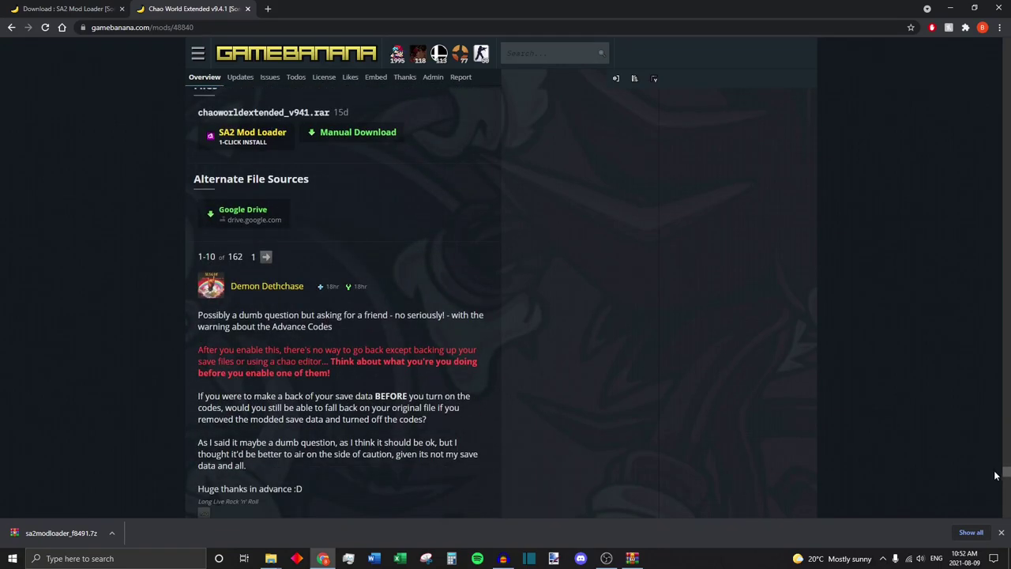
{"action": "scroll", "coordinate": [388, 203], "scroll_direction": "up", "scroll_amount": 2}
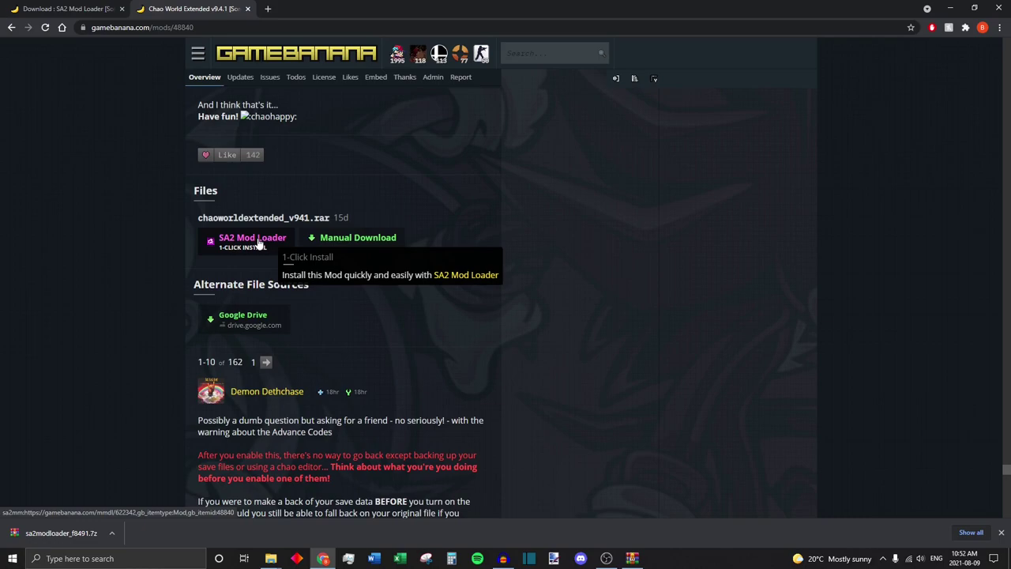
Step: Download chaoworldextended_v941.rar through the manual download and save it in the Downloads folder
{"action": "left_click", "coordinate": [373, 240]}
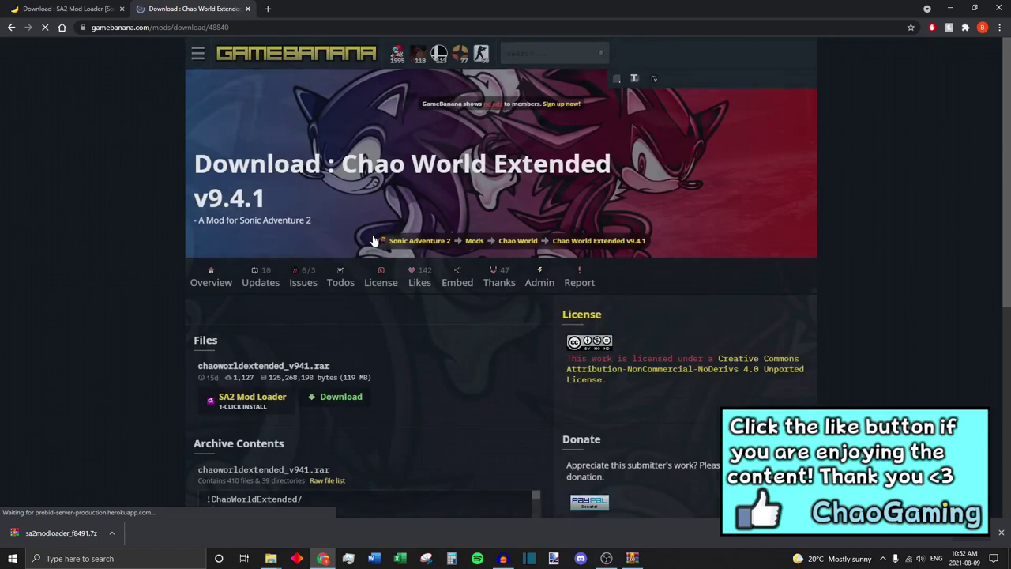
{"action": "scroll", "coordinate": [379, 398], "scroll_direction": "down", "scroll_amount": 1}
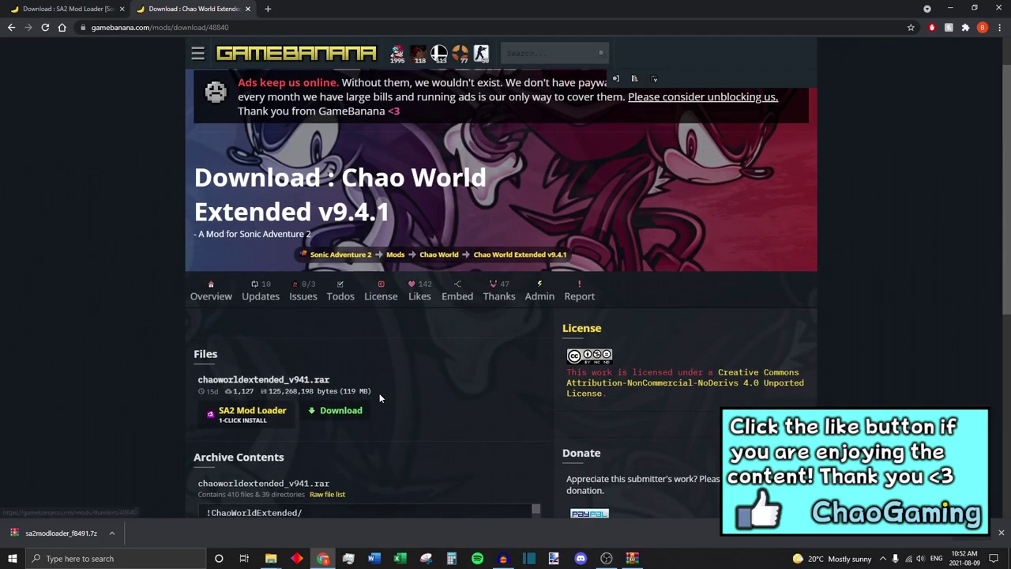
{"action": "left_click", "coordinate": [333, 410]}
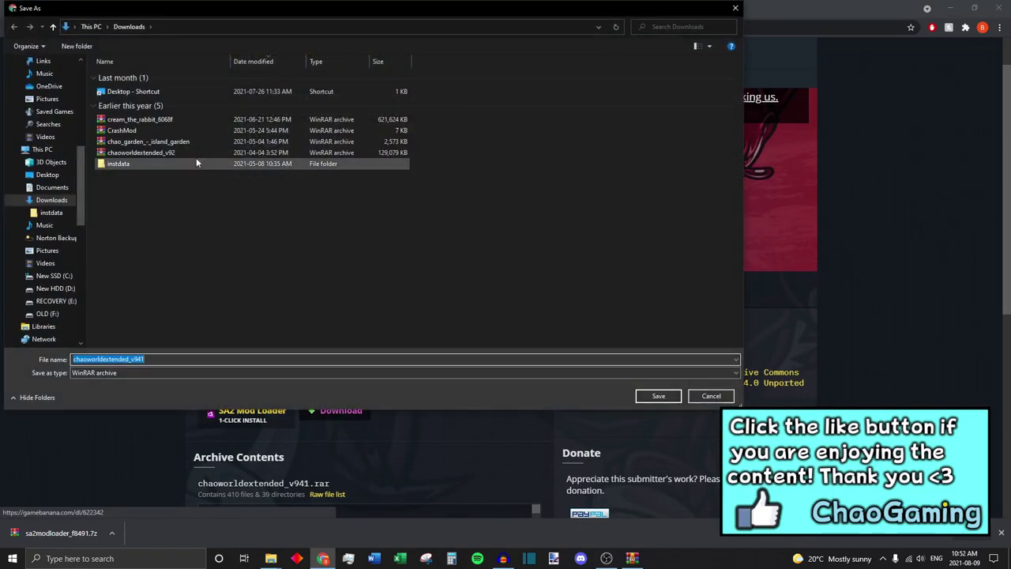
{"action": "left_click", "coordinate": [670, 395]}
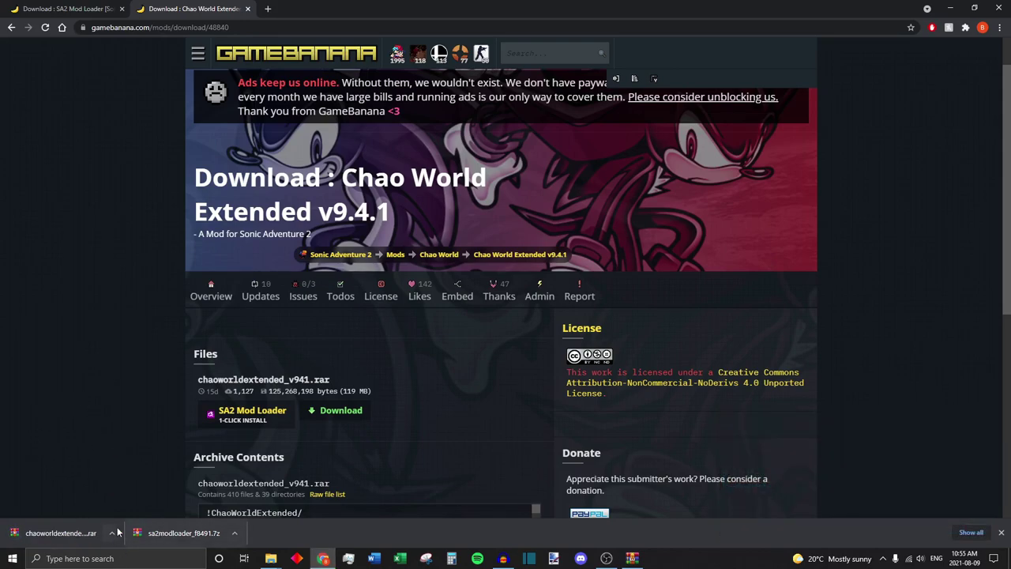
Step: Show the downloaded chaoworldextended_v941.rar in its folder, open it in WinRAR, and dismiss the purchase notice
{"action": "left_click", "coordinate": [112, 533]}
{"action": "left_click", "coordinate": [149, 500]}
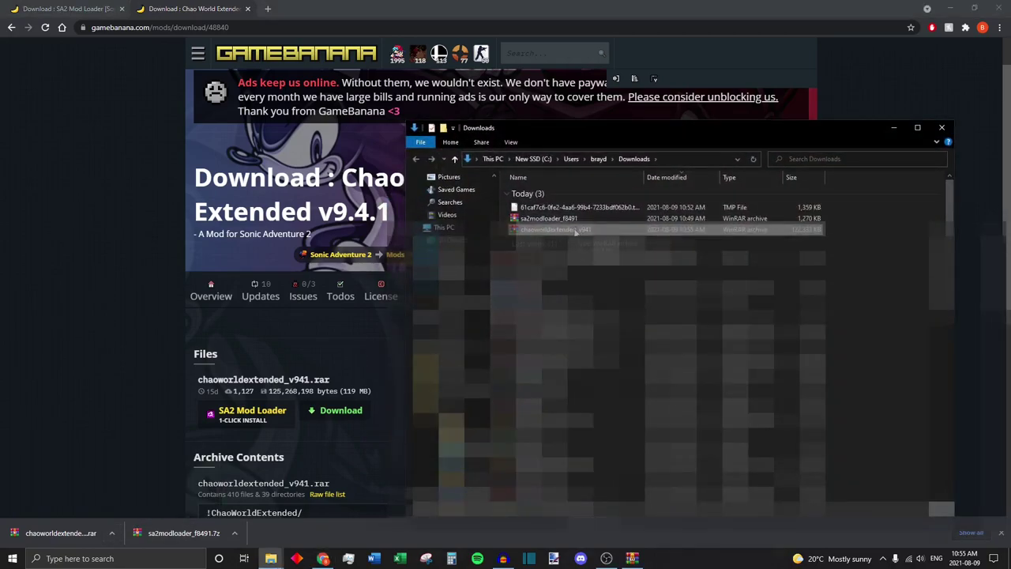
{"action": "left_click_drag", "start_coordinate": [576, 232], "coordinate": [595, 237]}
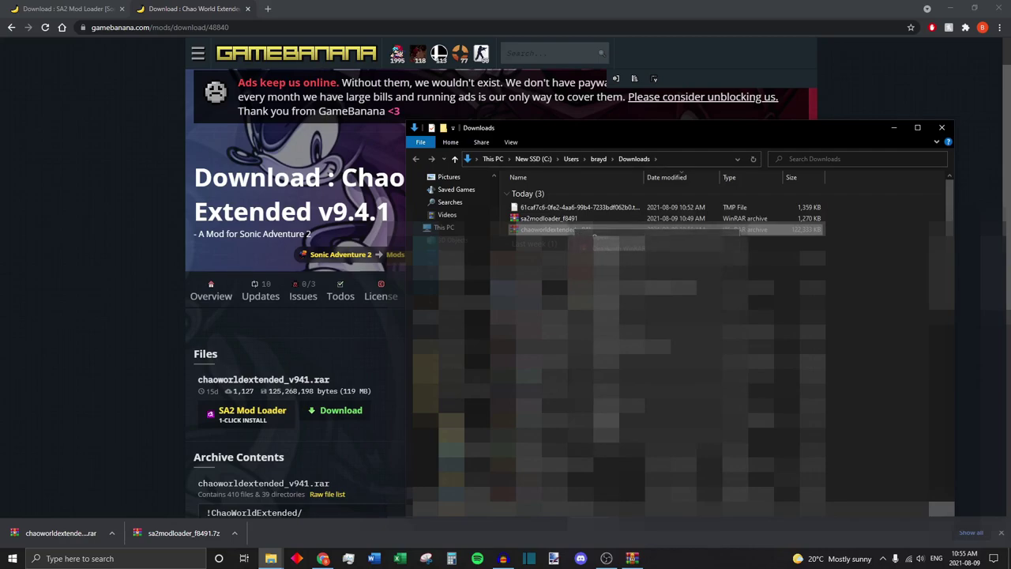
{"action": "left_click", "coordinate": [594, 237]}
{"action": "left_click", "coordinate": [892, 131]}
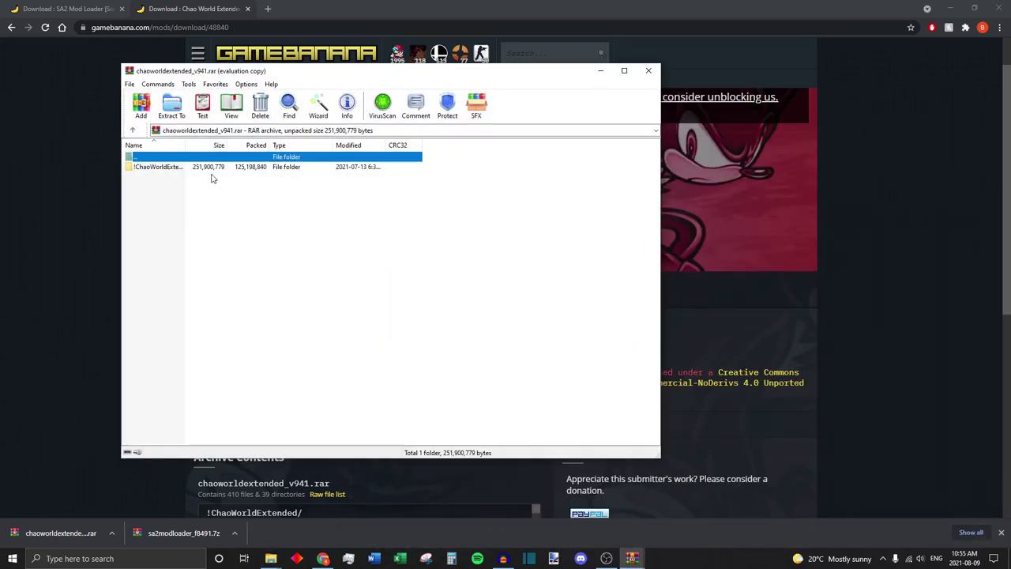
{"action": "left_click", "coordinate": [473, 224]}
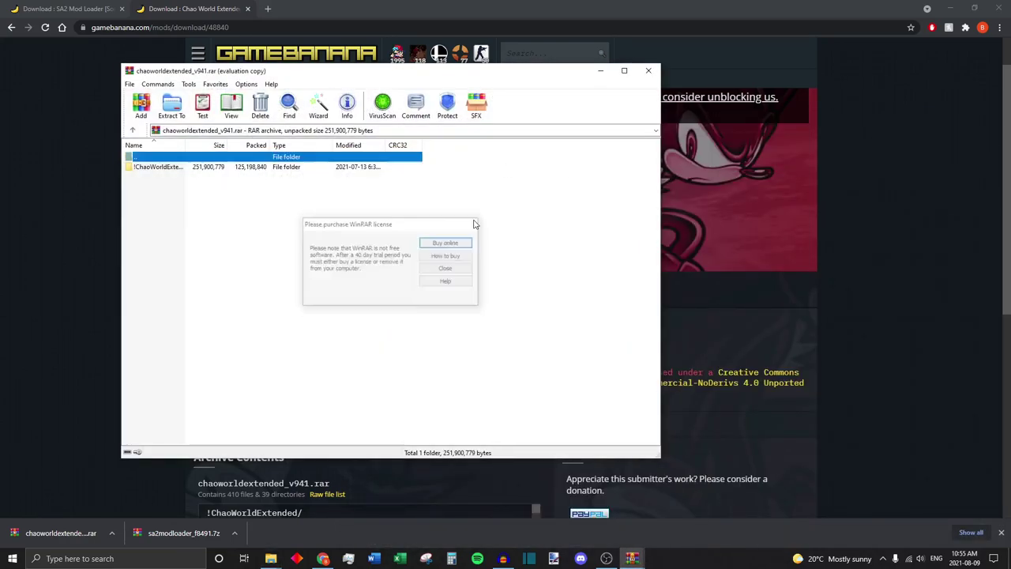
Step: Select the archive's !ChaoWorldExtended folder and bring up the Sonic Adventure 2 game folder beside the archive window
{"action": "left_click_drag", "start_coordinate": [474, 75], "coordinate": [367, 45]}
{"action": "left_click", "coordinate": [118, 139]}
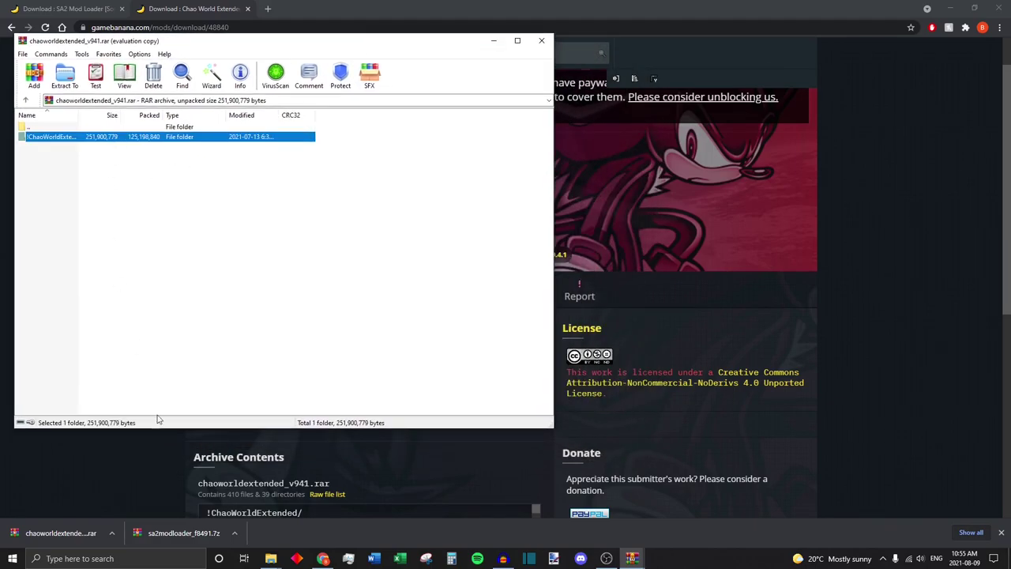
{"action": "mouse_move", "coordinate": [278, 562]}
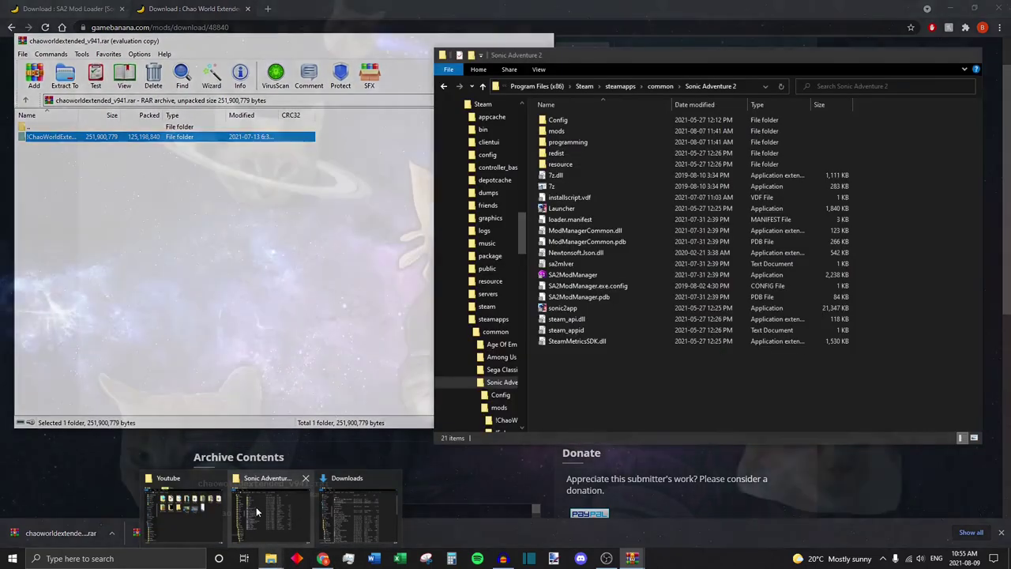
{"action": "left_click", "coordinate": [256, 506]}
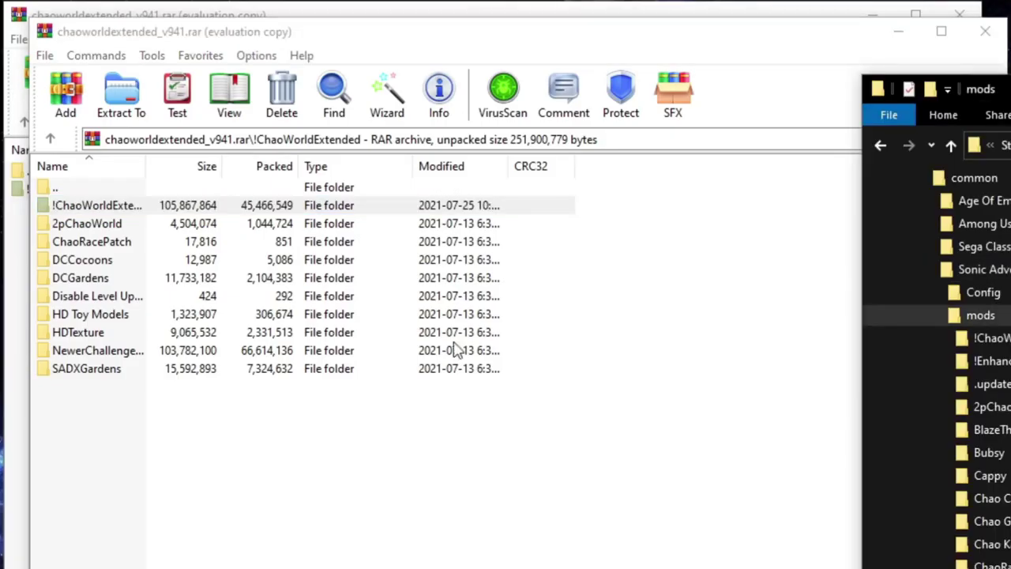
Step: Select all the individual mod folders inside the archive's !ChaoWorldExtended folder, from !ChaoWorldExtended to SADXGardens
{"action": "left_click_drag", "start_coordinate": [368, 417], "coordinate": [442, 191]}
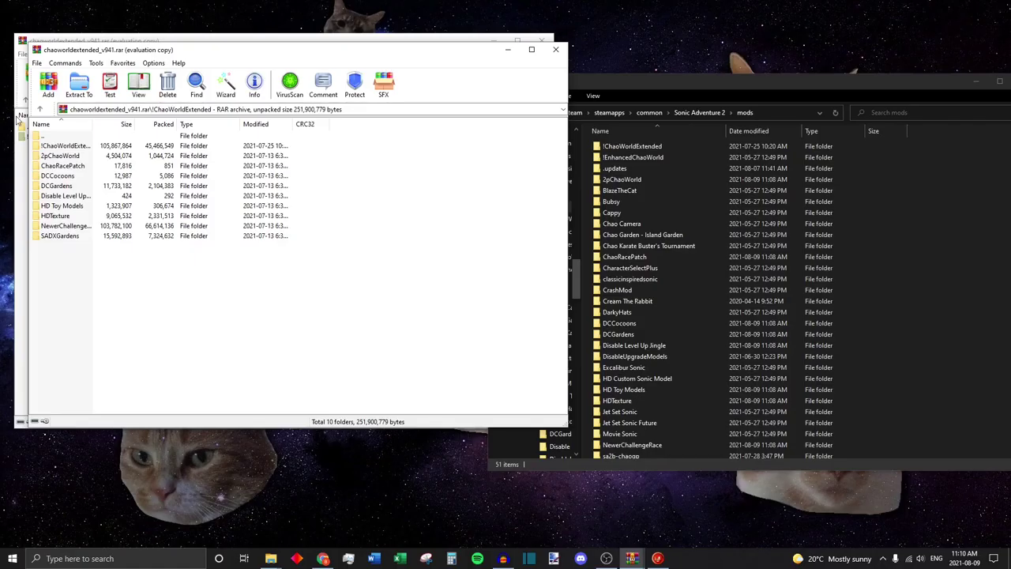
{"action": "left_click", "coordinate": [51, 139]}
{"action": "double_click", "coordinate": [79, 150]}
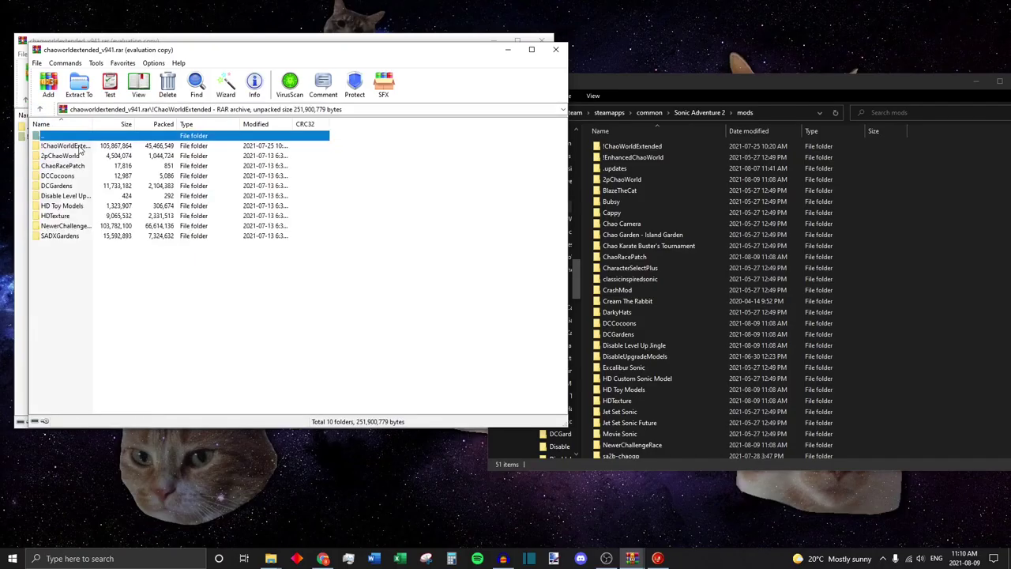
{"action": "left_click_drag", "start_coordinate": [147, 288], "coordinate": [111, 155]}
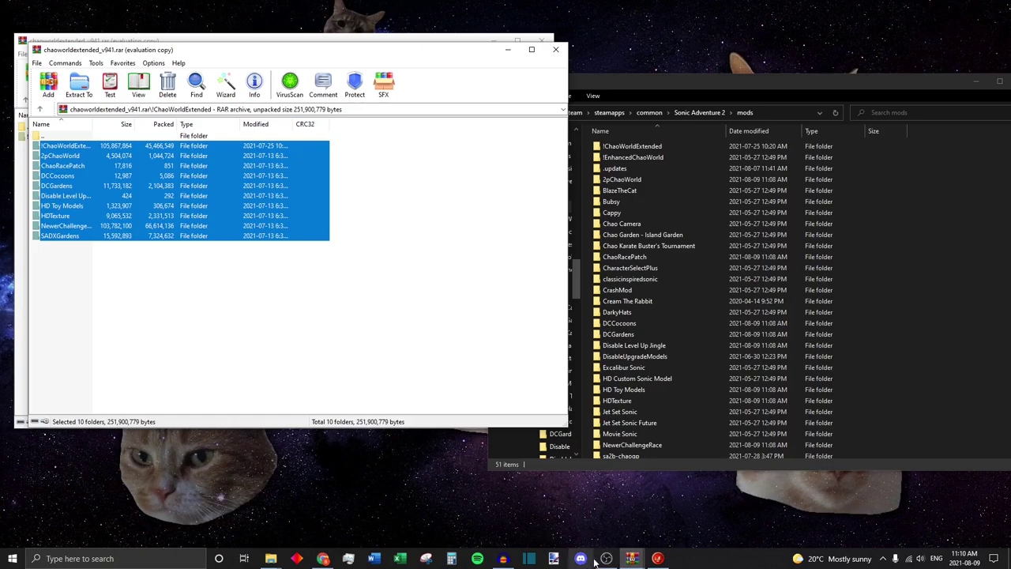
Step: Switch to SA2 Mod Manager, select the Chao World Extended mod, then save the mod setup and launch the game
{"action": "mouse_move", "coordinate": [612, 562]}
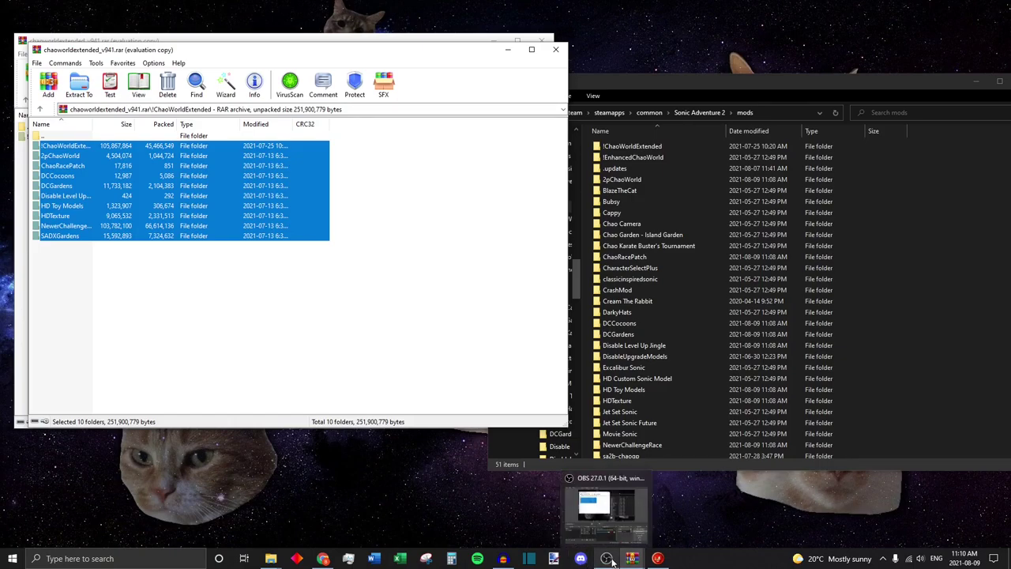
{"action": "left_click", "coordinate": [665, 560]}
{"action": "left_click_drag", "start_coordinate": [197, 65], "coordinate": [459, 139]}
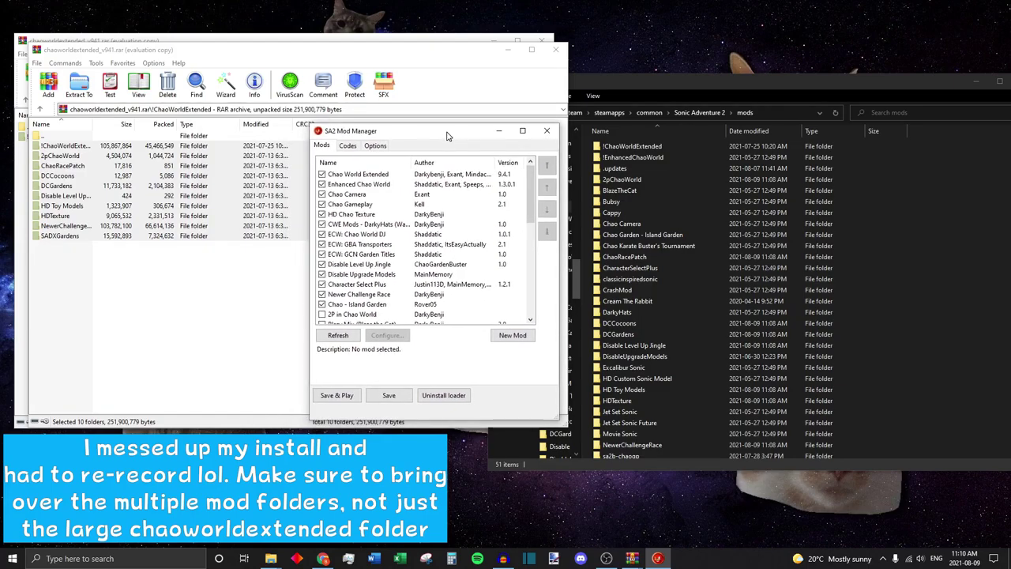
{"action": "left_click", "coordinate": [503, 179]}
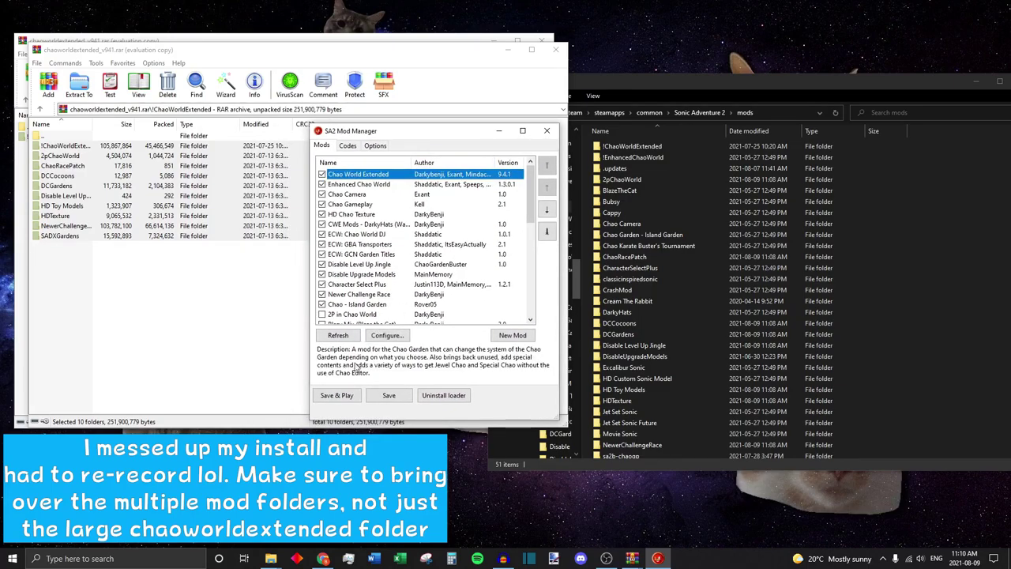
{"action": "left_click", "coordinate": [350, 393]}
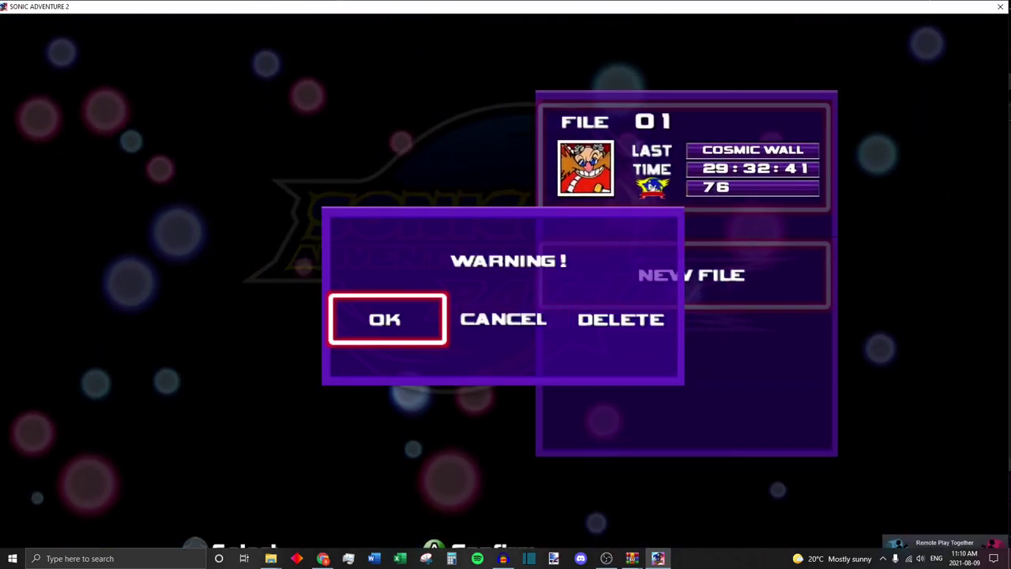
Step: Load save File 01, accept the warning, and open the game's Stage Select map
{"action": "key", "text": "Return"}
{"action": "key", "text": "Return"}
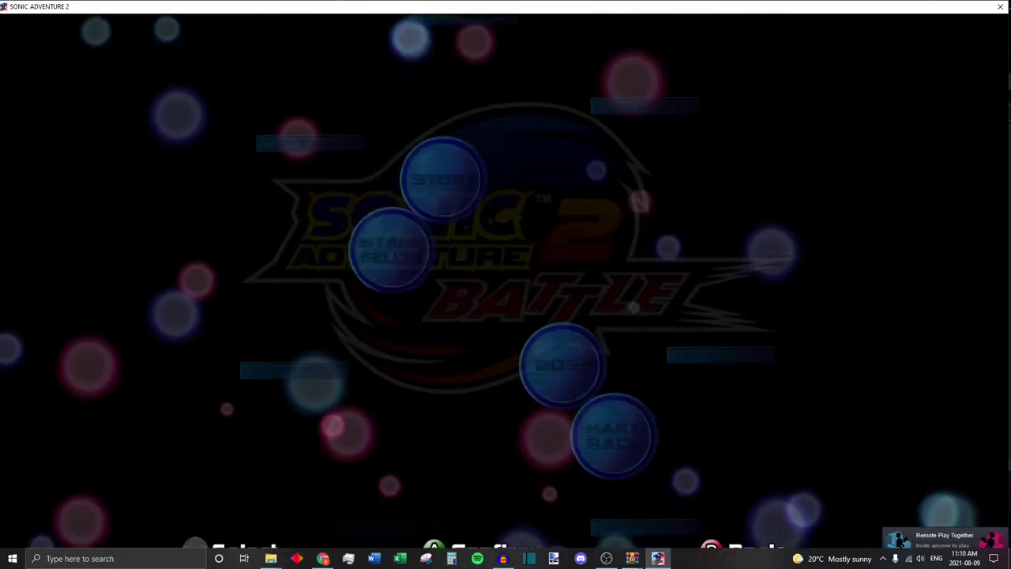
{"action": "key", "text": "Down"}
{"action": "key", "text": "Return"}
Step: Move across the stage map past Aquatic Mine to Chao World and enter the Chao Lobby
{"action": "key", "text": "Left"}
{"action": "key", "text": "Left"}
{"action": "key", "text": "Left"}
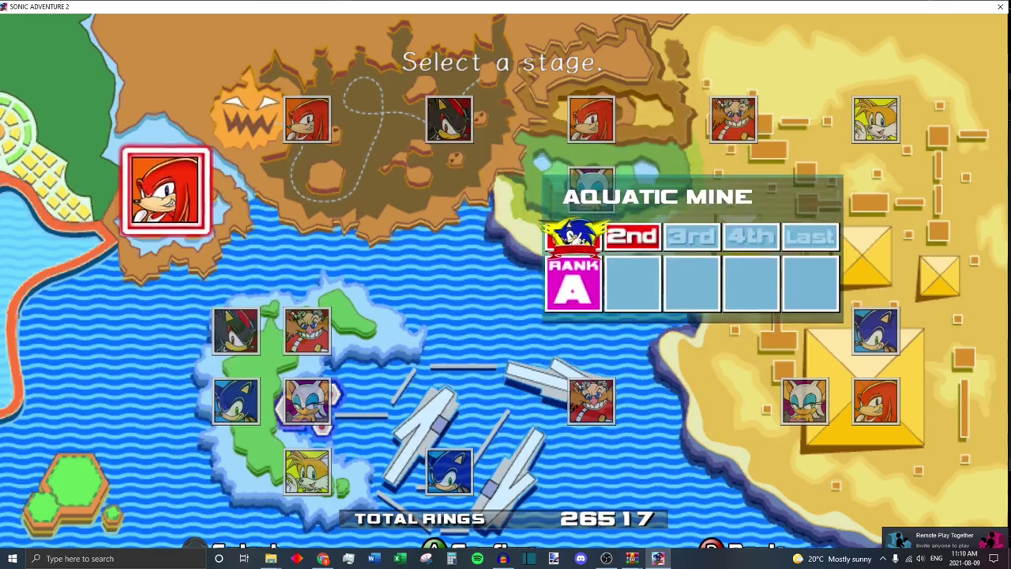
{"action": "key", "text": "Up"}
{"action": "key", "text": "Return"}
{"action": "key", "text": "Right"}
{"action": "key", "text": "Return"}
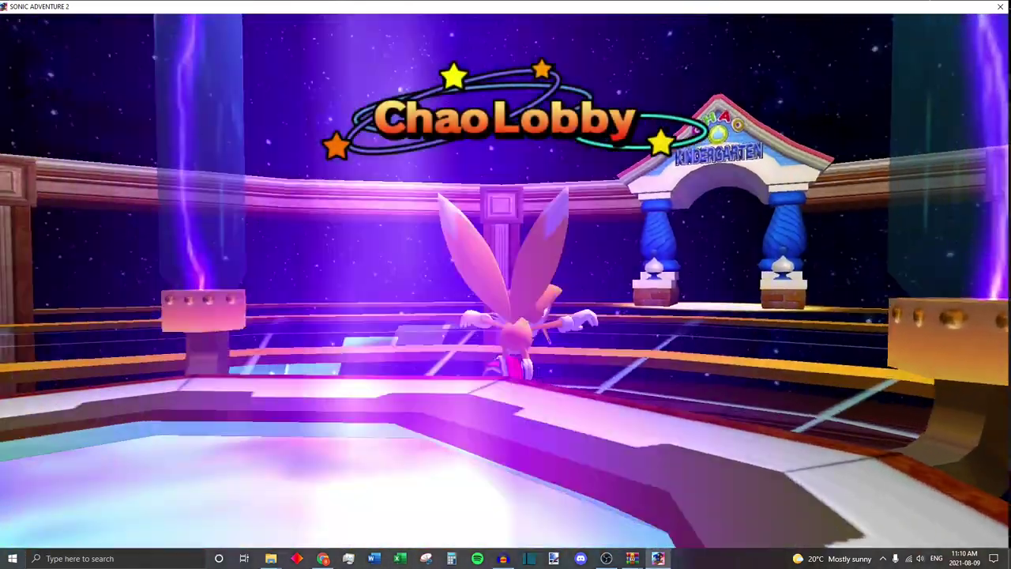
Step: Go through the Chao Kindergarten into the Black Market and view the eggs for sale
{"action": "key", "text": "Up"}
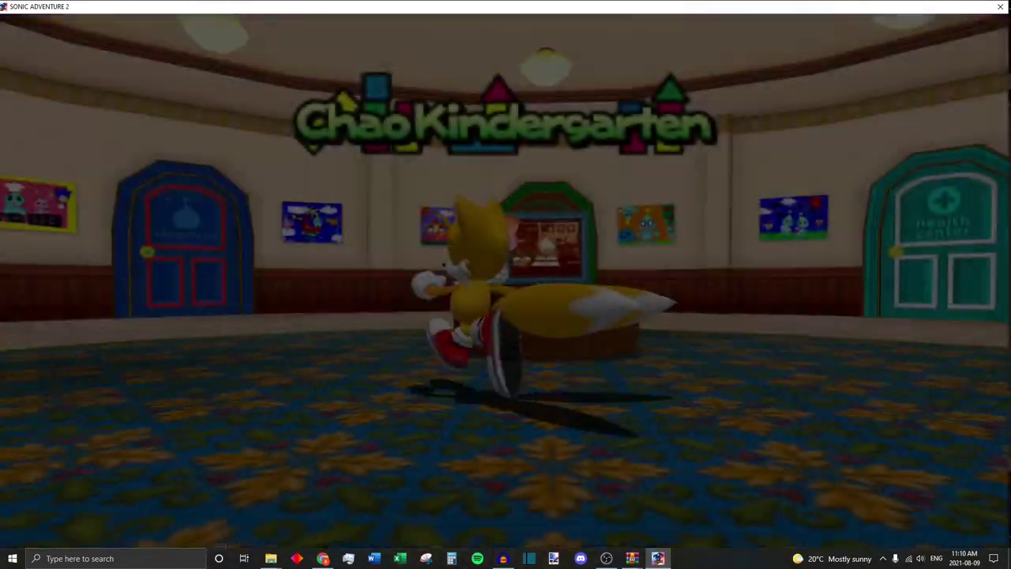
{"action": "key", "text": "Up"}
{"action": "key", "text": "Up"}
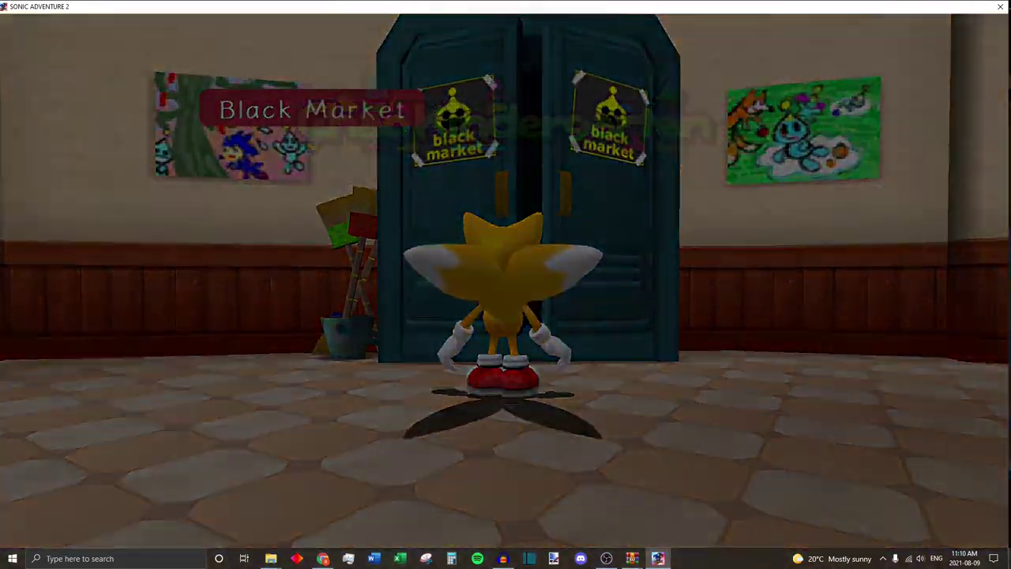
{"action": "key", "text": "Return"}
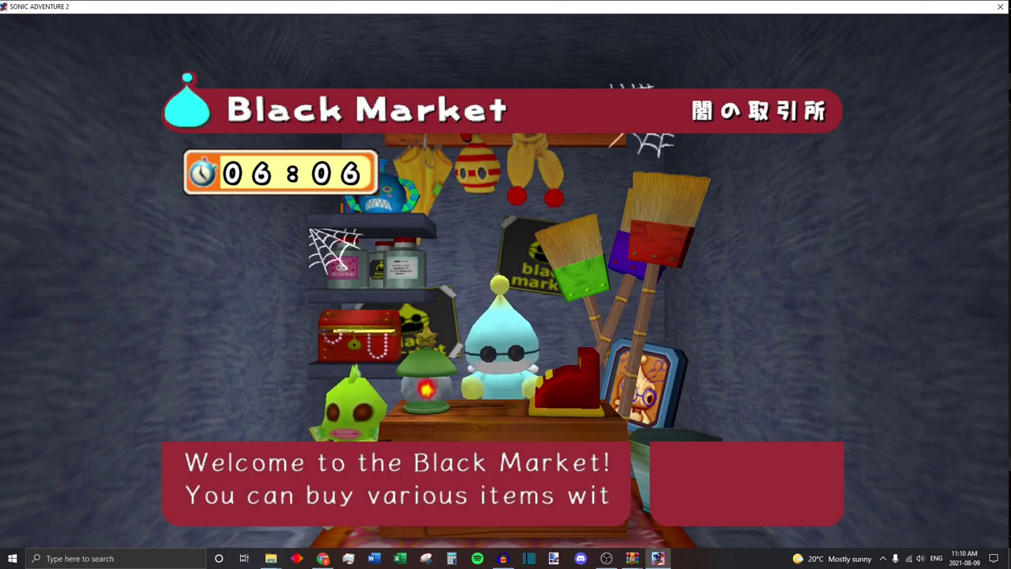
{"action": "key", "text": "Return"}
{"action": "key", "text": "Return"}
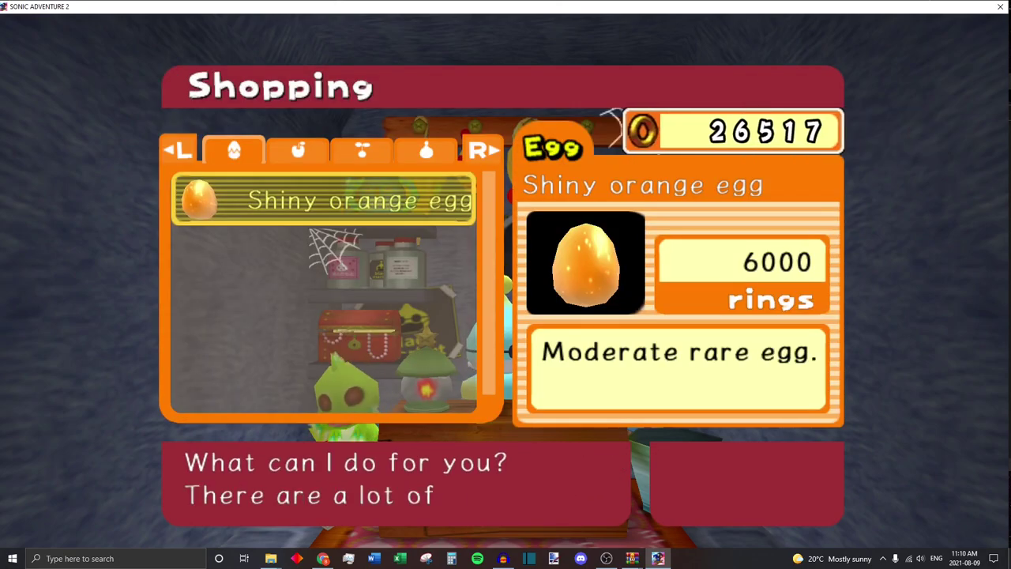
Step: Browse the Black Market's fruit and item categories, including Chao fruit and Cardboard box
{"action": "key", "text": "Right"}
{"action": "key", "text": "Down"}
{"action": "key", "text": "Down"}
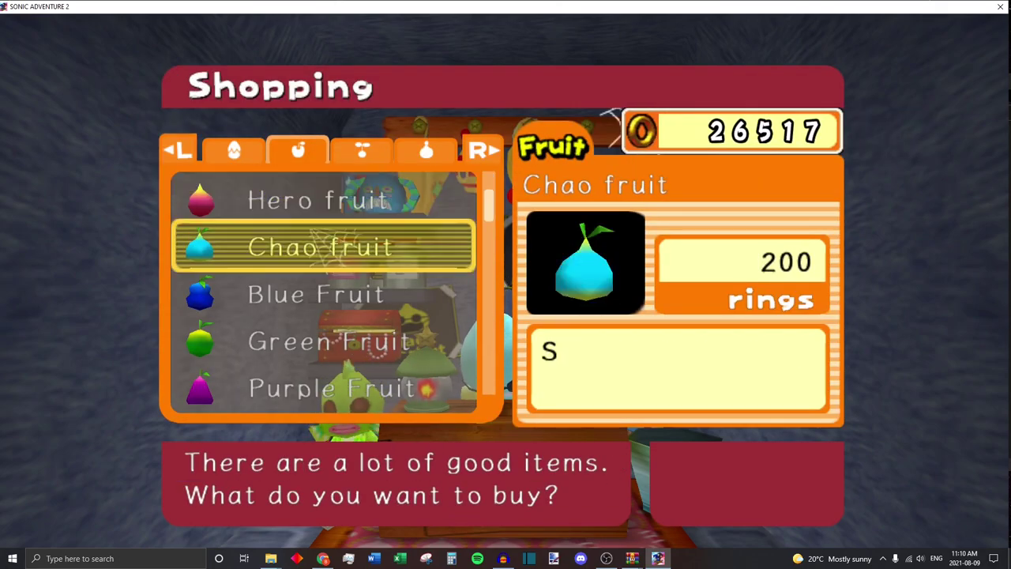
{"action": "key", "text": "Right"}
{"action": "key", "text": "Down"}
{"action": "key", "text": "e"}
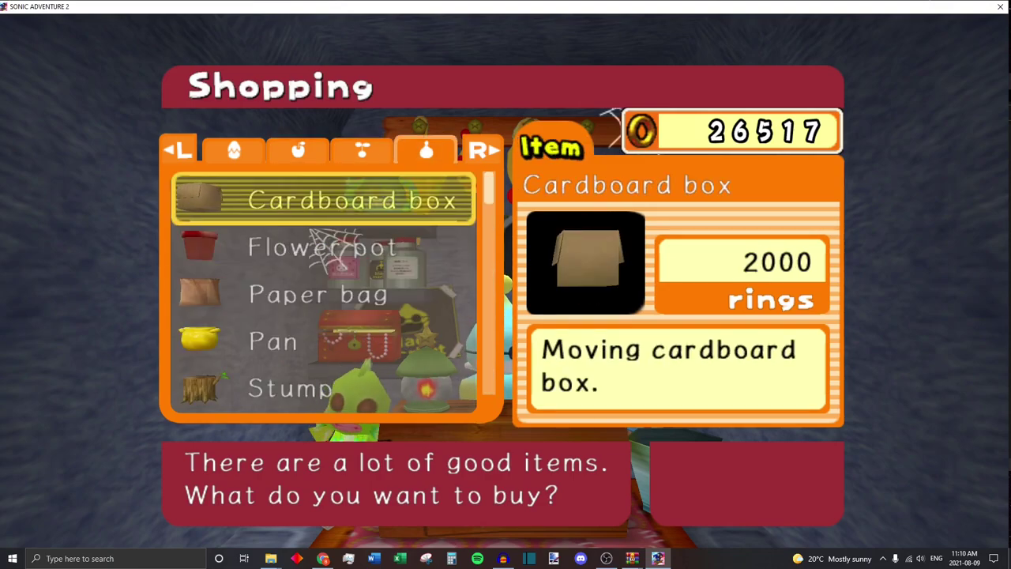
Step: Look through the Black Market's accessories category down to the Mystery Headset
{"action": "key", "text": "e"}
{"action": "key", "text": "Down"}
{"action": "key", "text": "Down"}
{"action": "key", "text": "Down"}
{"action": "key", "text": "Down"}
{"action": "key", "text": "Down"}
{"action": "key", "text": "Down"}
{"action": "key", "text": "Down"}
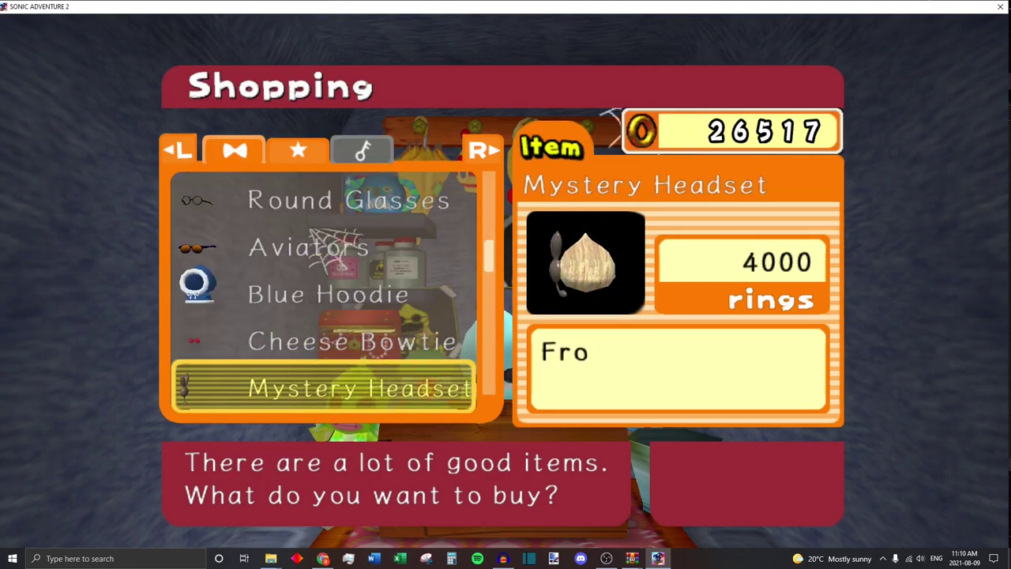
{"action": "key", "text": "Up"}
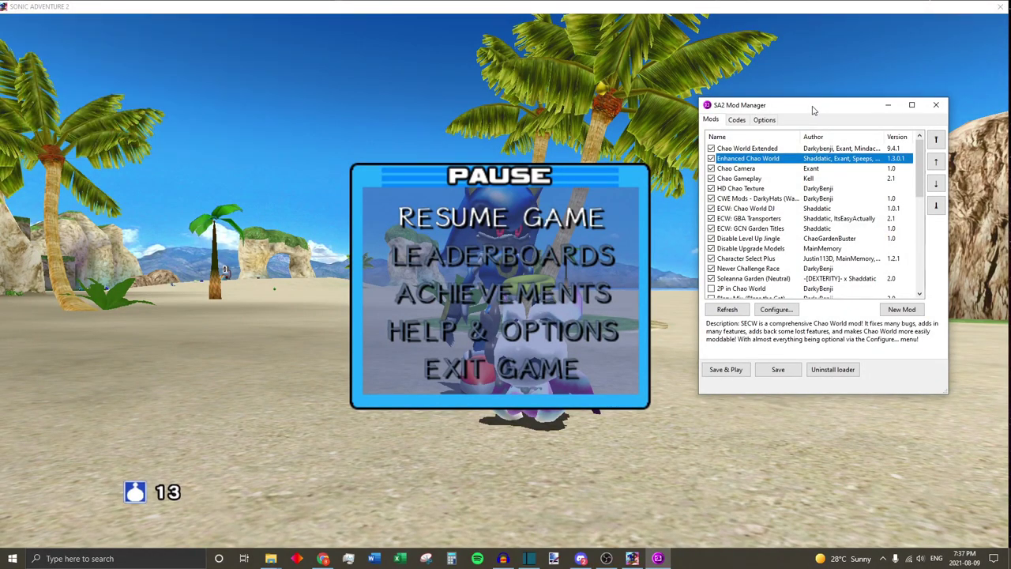
Step: Open the Chao World Extended mod's configuration and look through its codes from Main Codes to Miscellaneous Codes
{"action": "left_click", "coordinate": [775, 150]}
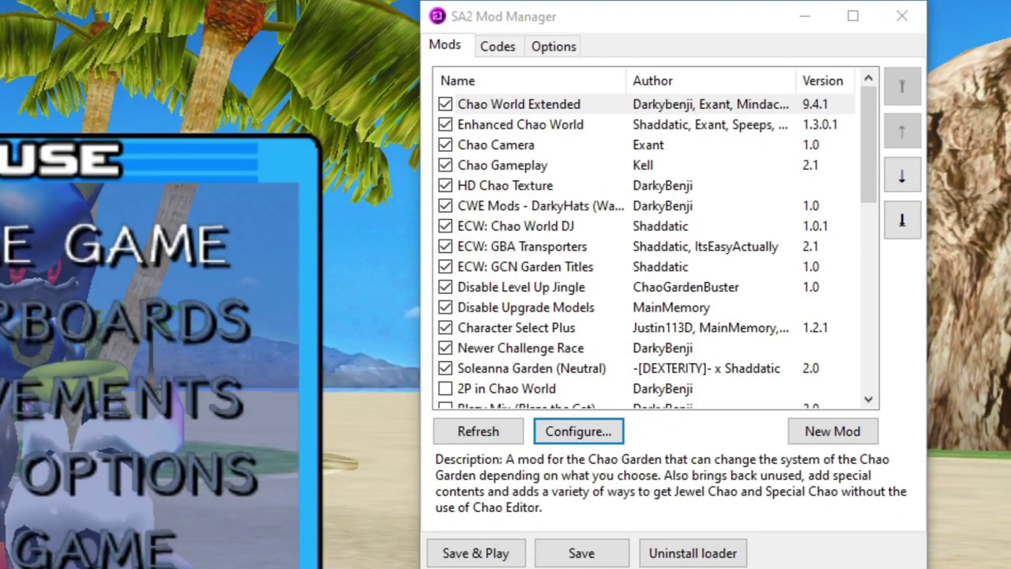
{"action": "left_click", "coordinate": [579, 432]}
{"action": "left_click_drag", "start_coordinate": [659, 15], "coordinate": [679, 85]}
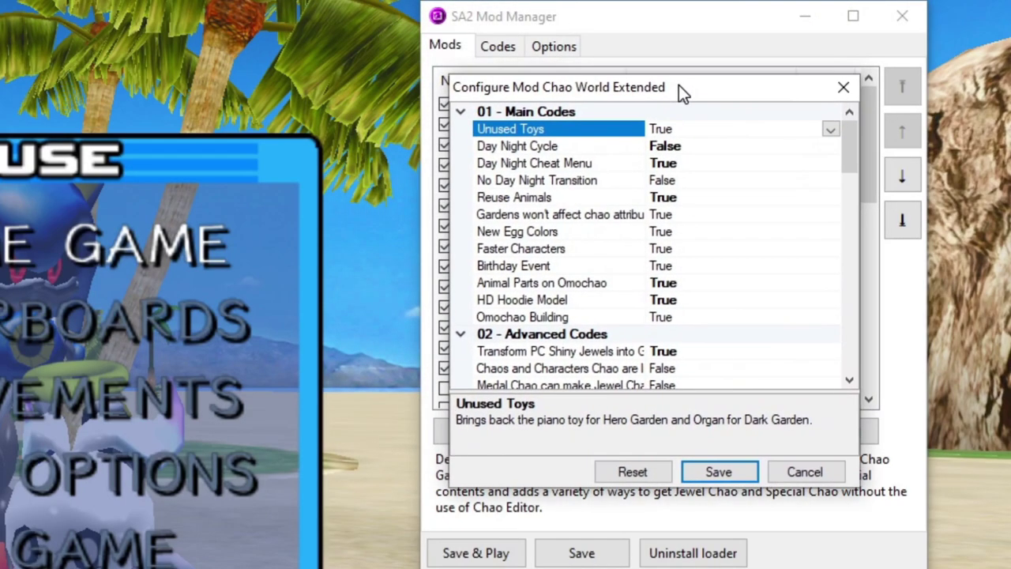
{"action": "left_click_drag", "start_coordinate": [854, 150], "coordinate": [857, 247]}
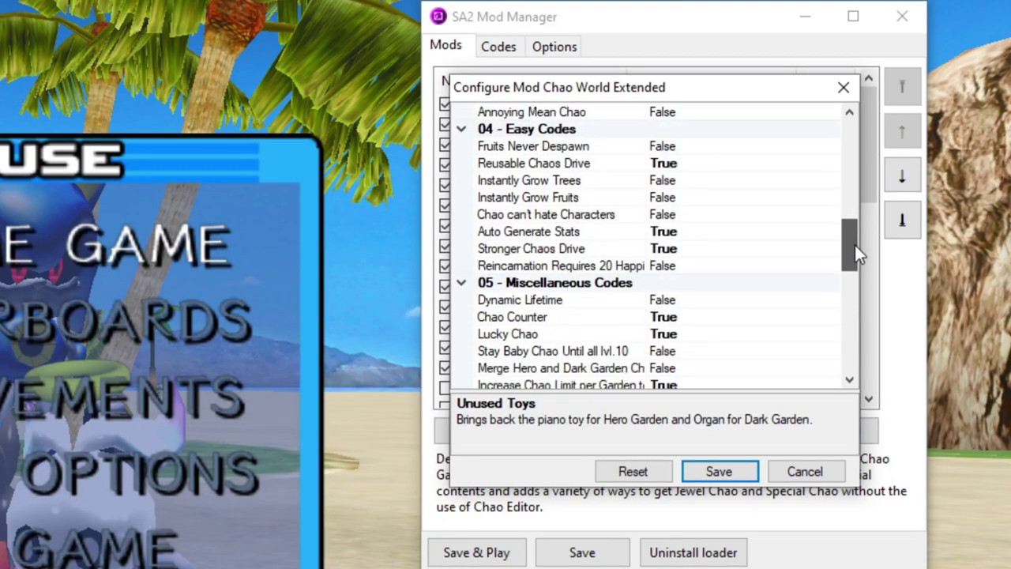
Step: Read the descriptions of the Stronger Chaos Drive, Dynamic Lifetime and Chao Counter options
{"action": "left_click", "coordinate": [737, 248]}
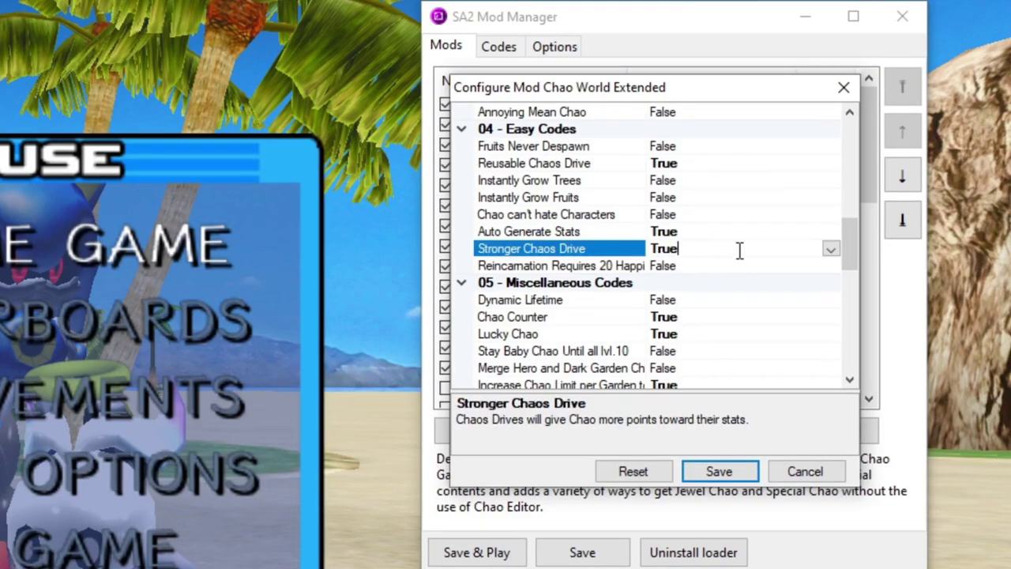
{"action": "left_click_drag", "start_coordinate": [850, 251], "coordinate": [859, 277]}
{"action": "left_click", "coordinate": [765, 161]}
{"action": "left_click", "coordinate": [762, 147]}
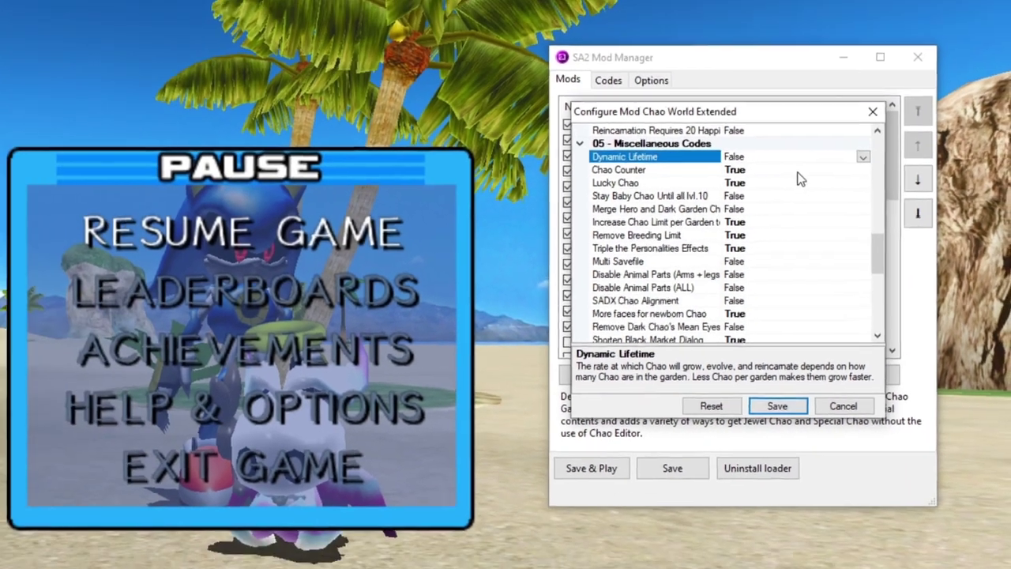
{"action": "left_click", "coordinate": [584, 164]}
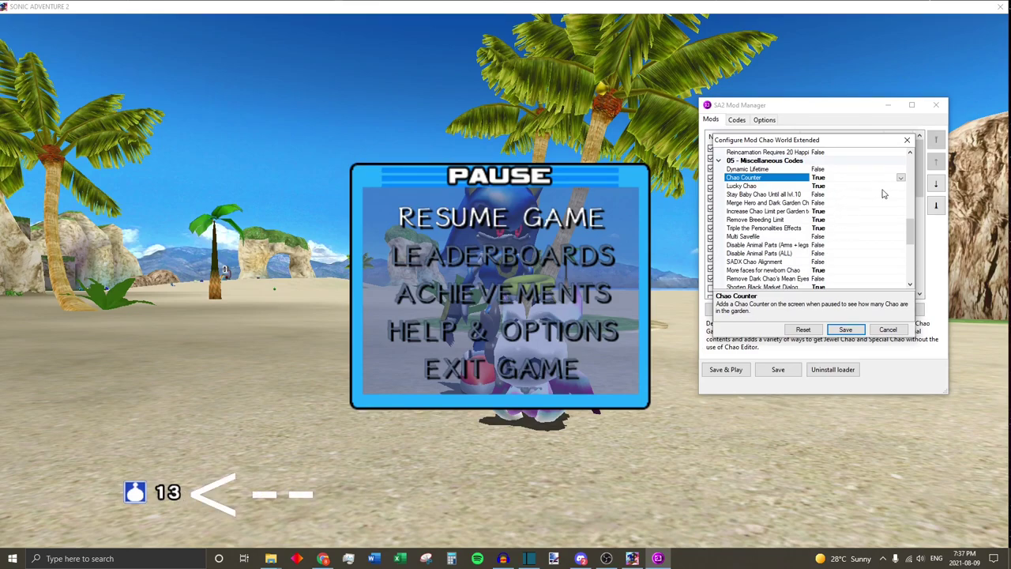
Step: Review the remaining Miscellaneous Codes and the Detail Codes, and close the configuration without saving
{"action": "left_click_drag", "start_coordinate": [911, 232], "coordinate": [912, 240]}
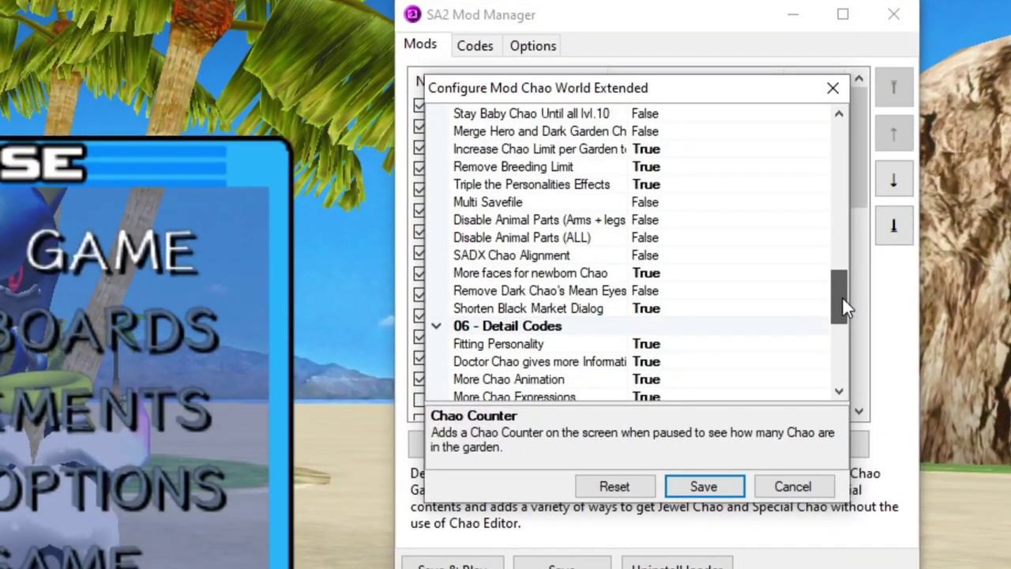
{"action": "left_click_drag", "start_coordinate": [843, 298], "coordinate": [835, 344]}
{"action": "left_click", "coordinate": [798, 492]}
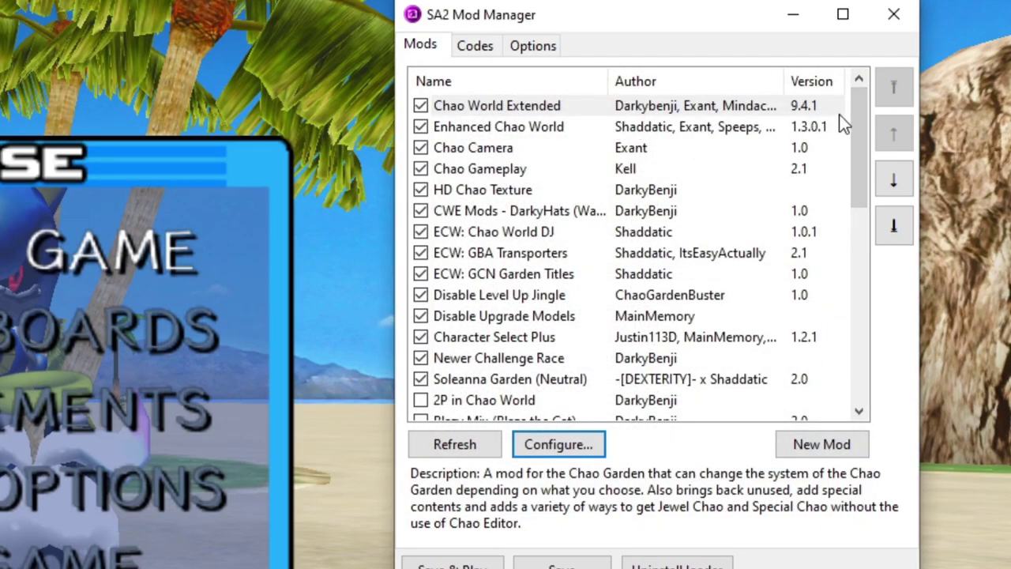
Step: Read the descriptions of the Chao World Extended, Enhanced Chao World and Character Select Plus mods
{"action": "mouse_move", "coordinate": [858, 121]}
{"action": "left_mouse_down"}
{"action": "mouse_move", "coordinate": [861, 134]}
{"action": "mouse_move", "coordinate": [854, 119]}
{"action": "left_mouse_up"}
{"action": "left_click", "coordinate": [496, 109]}
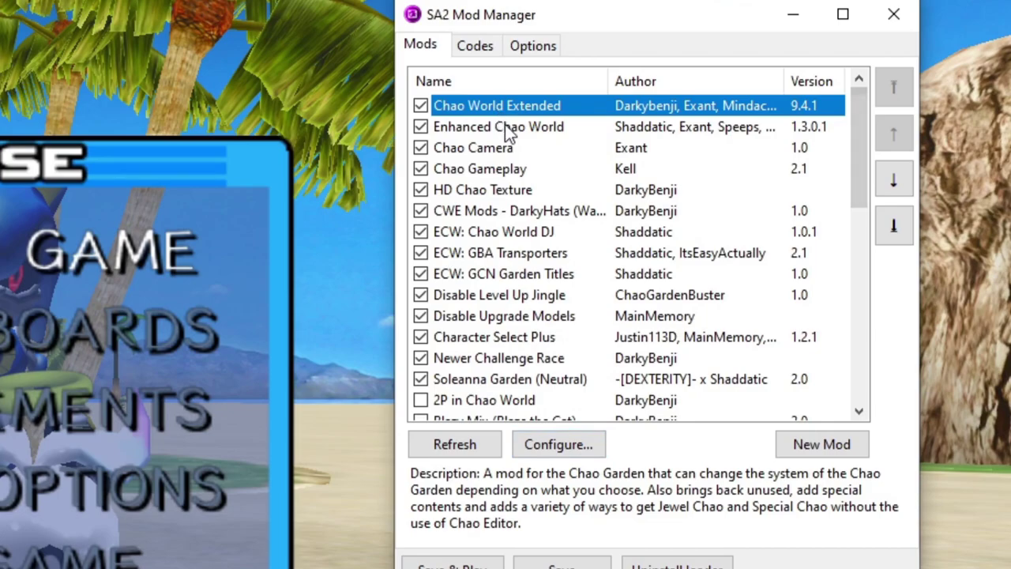
{"action": "left_click", "coordinate": [504, 124]}
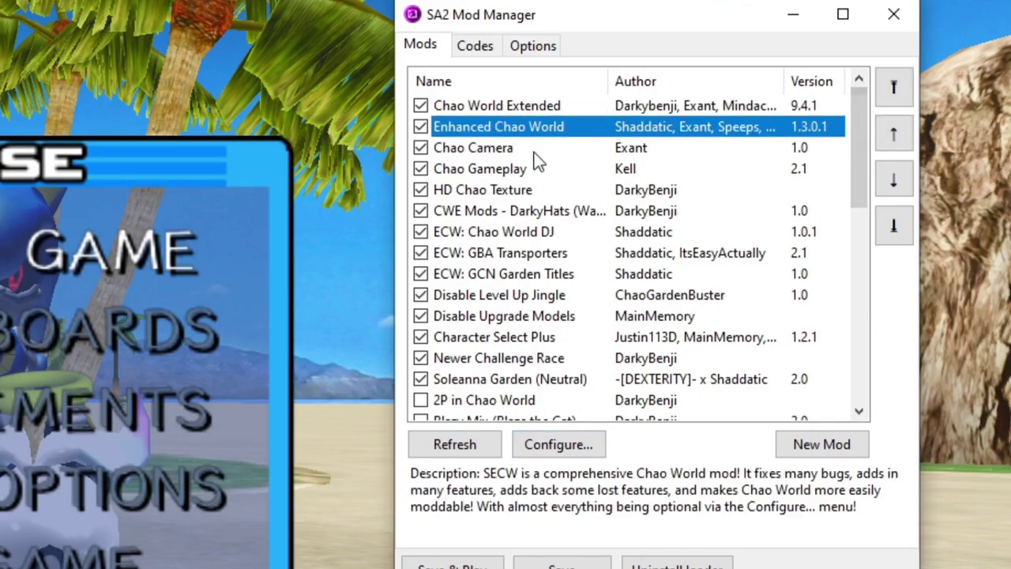
{"action": "left_click", "coordinate": [557, 340]}
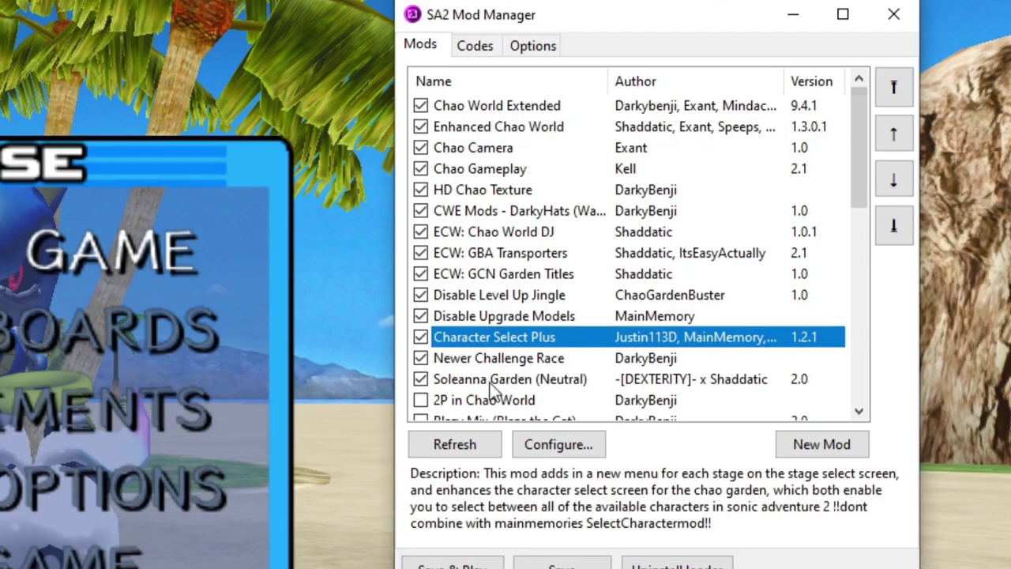
Step: Check the details of the Chao Camera and Chao Gameplay mods in the mod list
{"action": "left_click", "coordinate": [482, 150]}
{"action": "left_click", "coordinate": [497, 168]}
{"action": "left_click", "coordinate": [510, 148]}
{"action": "left_click", "coordinate": [521, 169]}
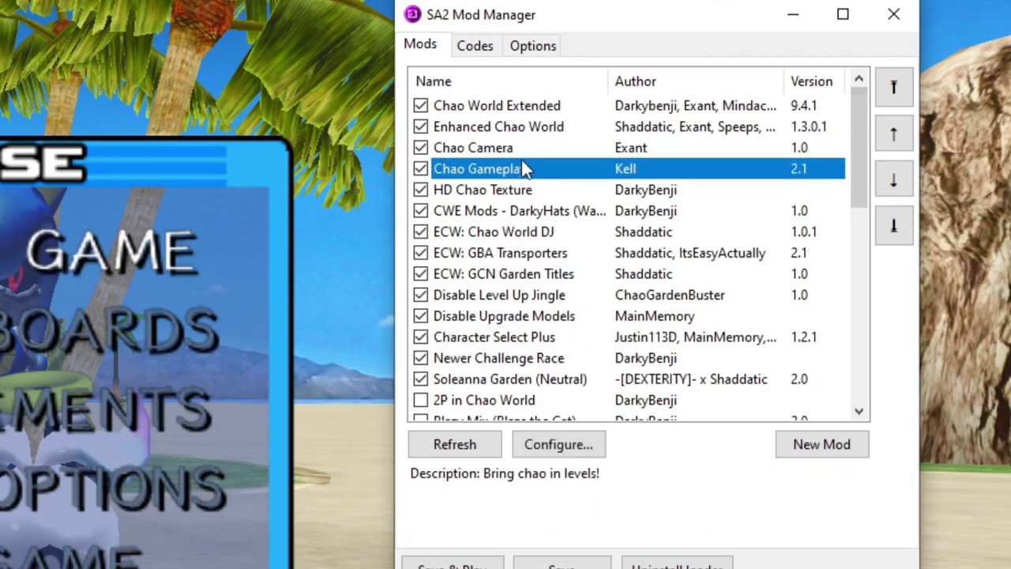
{"action": "left_click", "coordinate": [524, 146]}
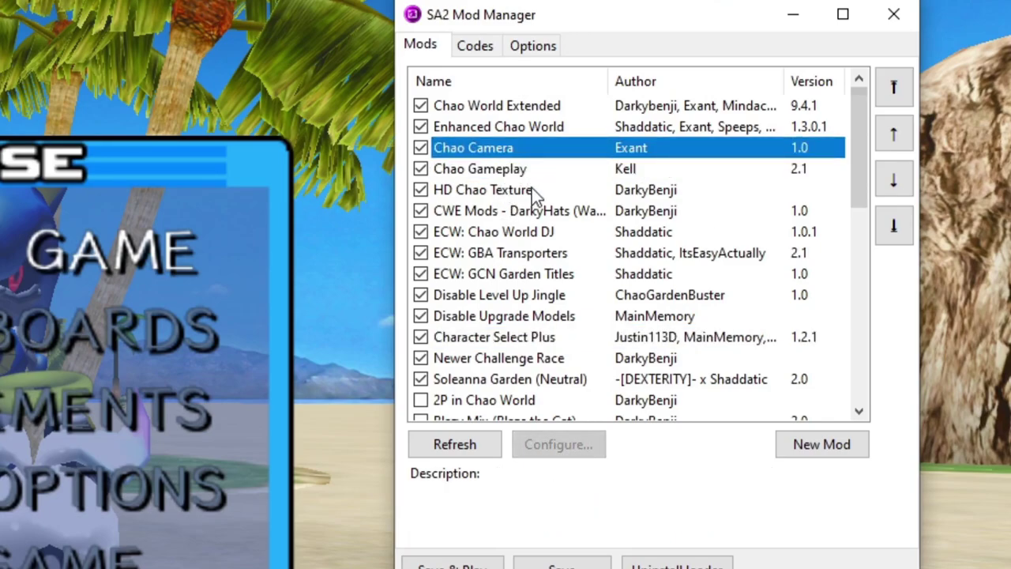
{"action": "left_click_drag", "start_coordinate": [864, 165], "coordinate": [842, 129]}
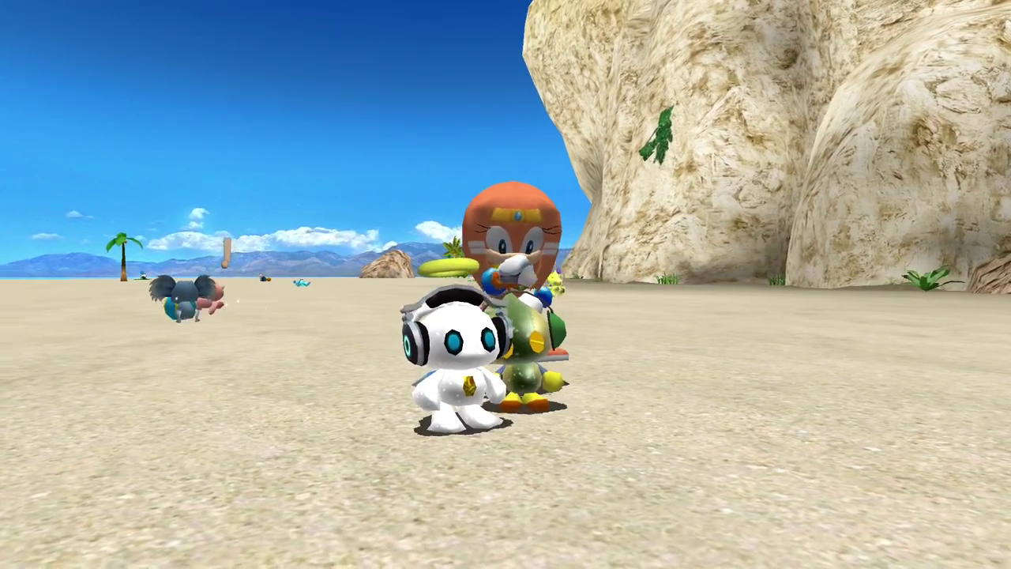
{"action": "key", "text": "Up"}
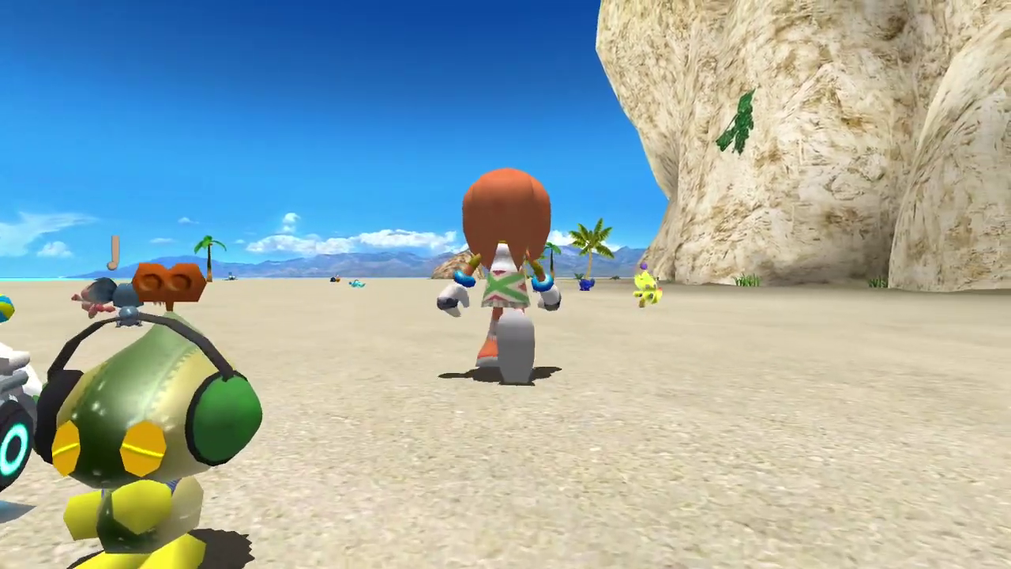
{"action": "key", "text": "b"}
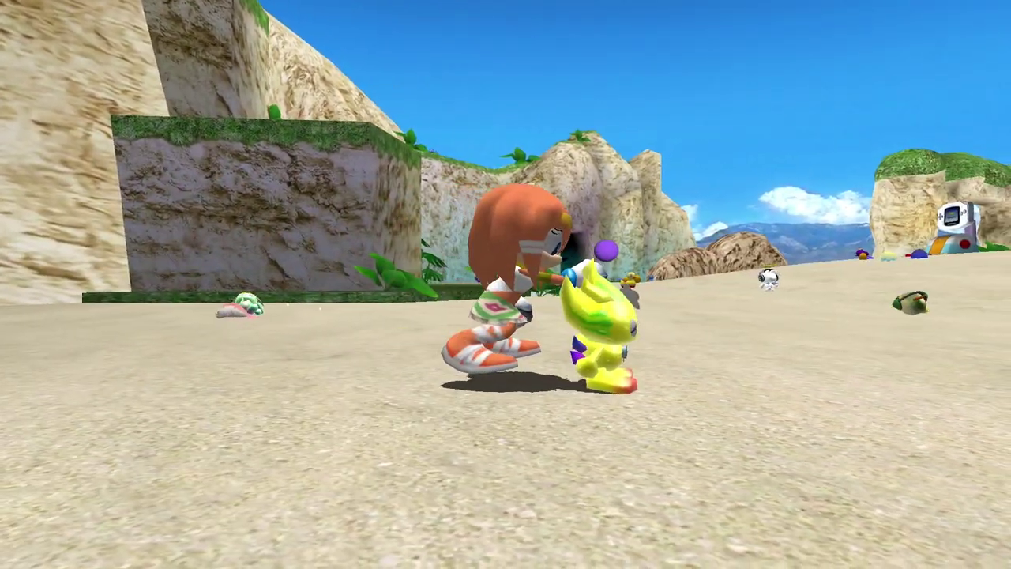
{"action": "key", "text": "Up"}
{"action": "key", "text": "Right"}
{"action": "key", "text": "b"}
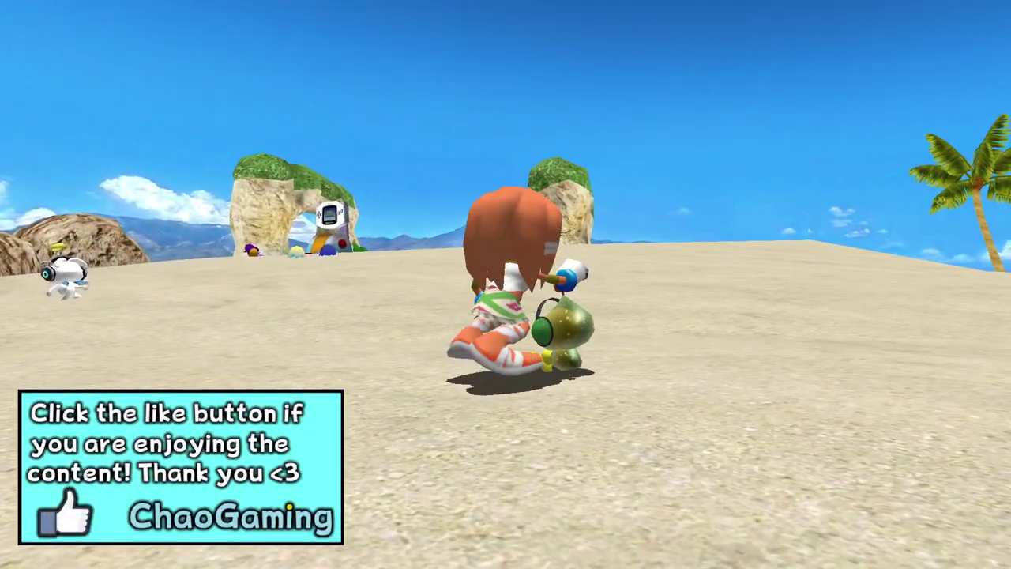
{"action": "key", "text": "Up"}
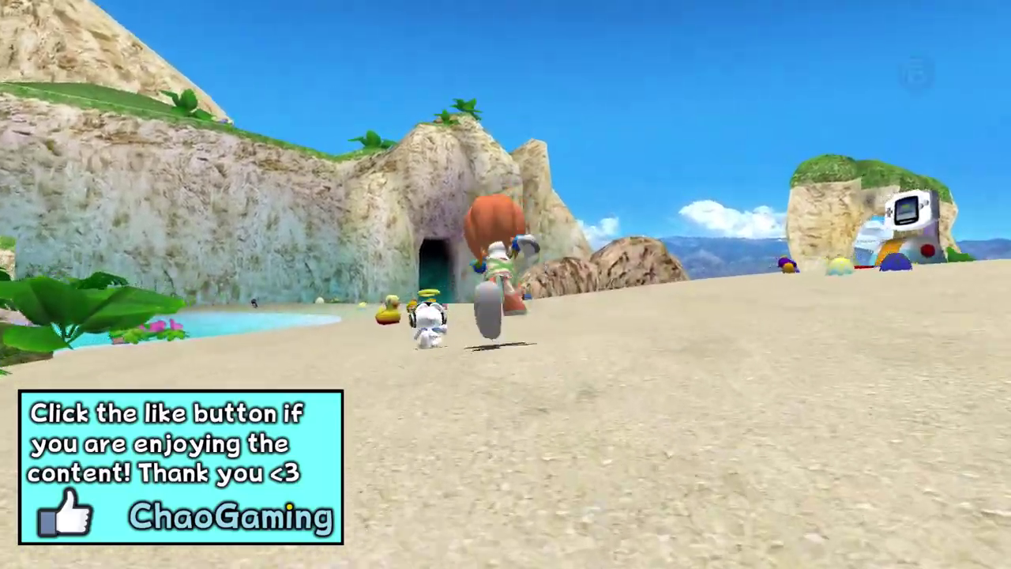
{"action": "key", "text": "Left"}
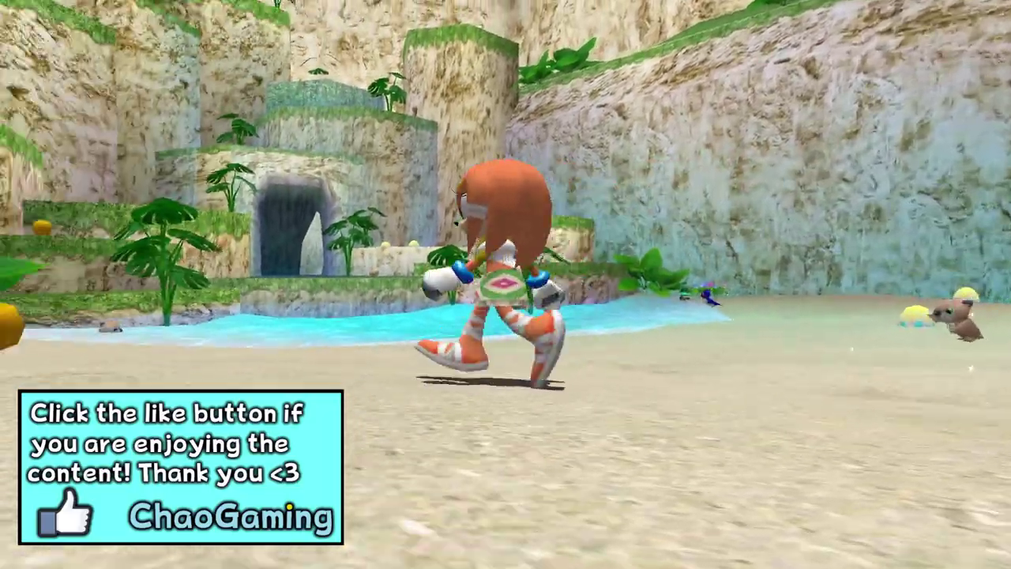
{"action": "key", "text": "Up"}
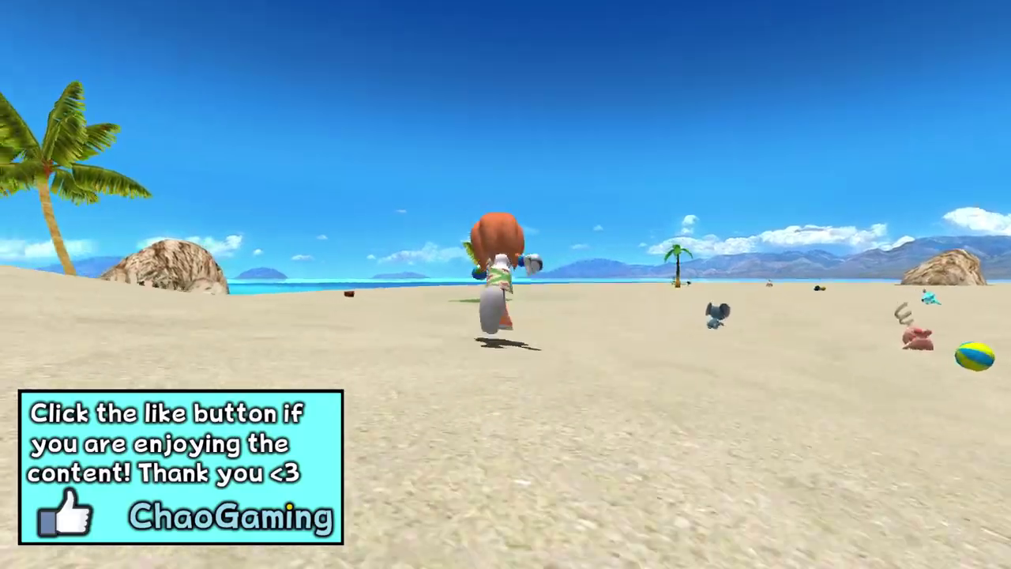
{"action": "key", "text": "Up"}
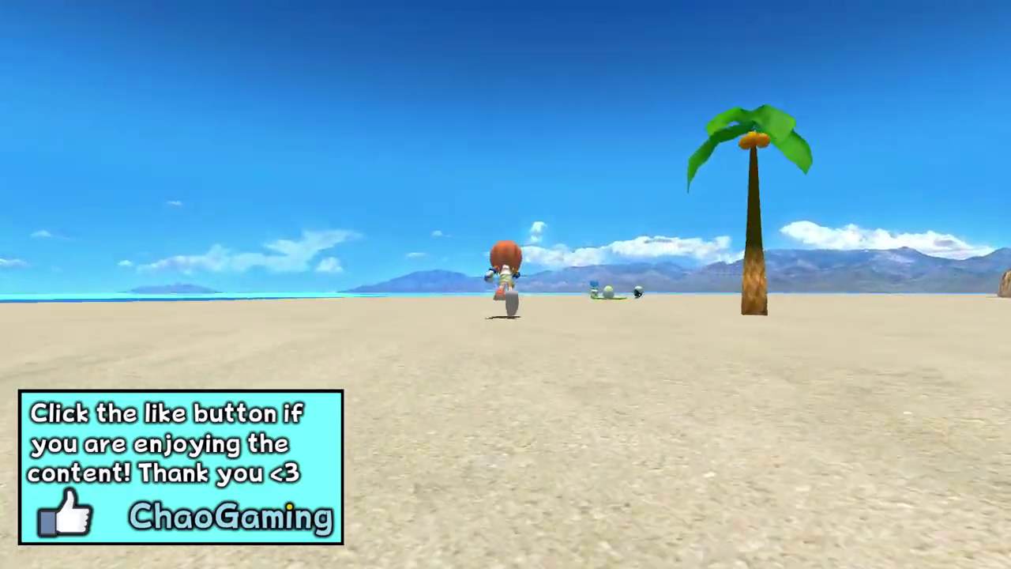
{"action": "key", "text": "Up"}
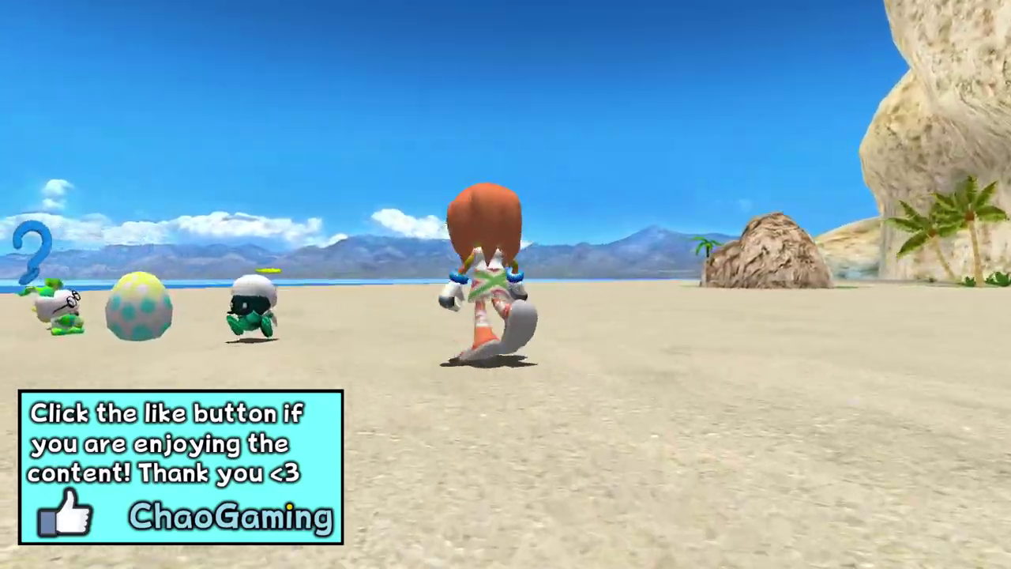
{"action": "key", "text": "x"}
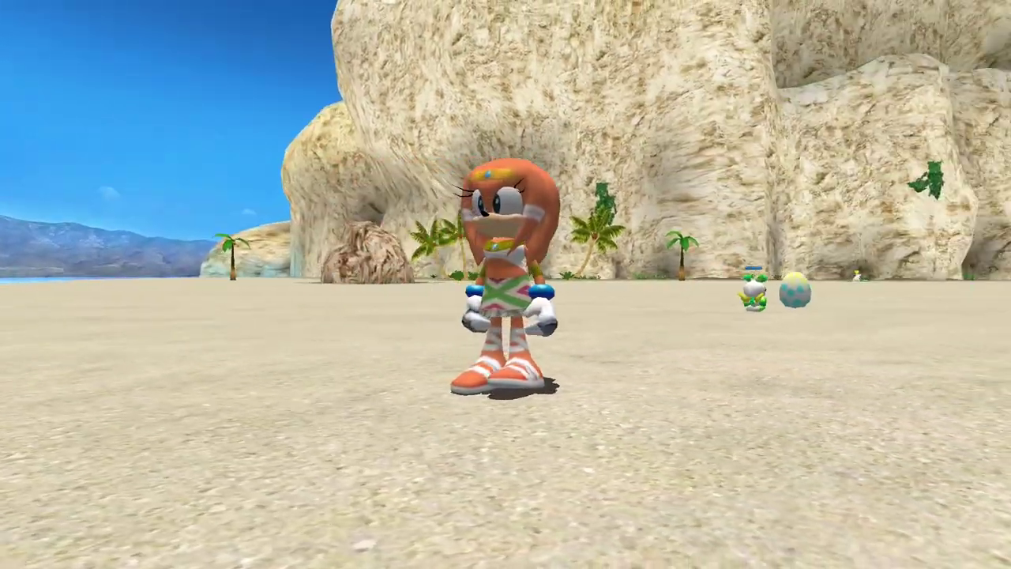
{"action": "key", "text": "Up"}
{"action": "key", "text": "Right"}
{"action": "key", "text": "Up"}
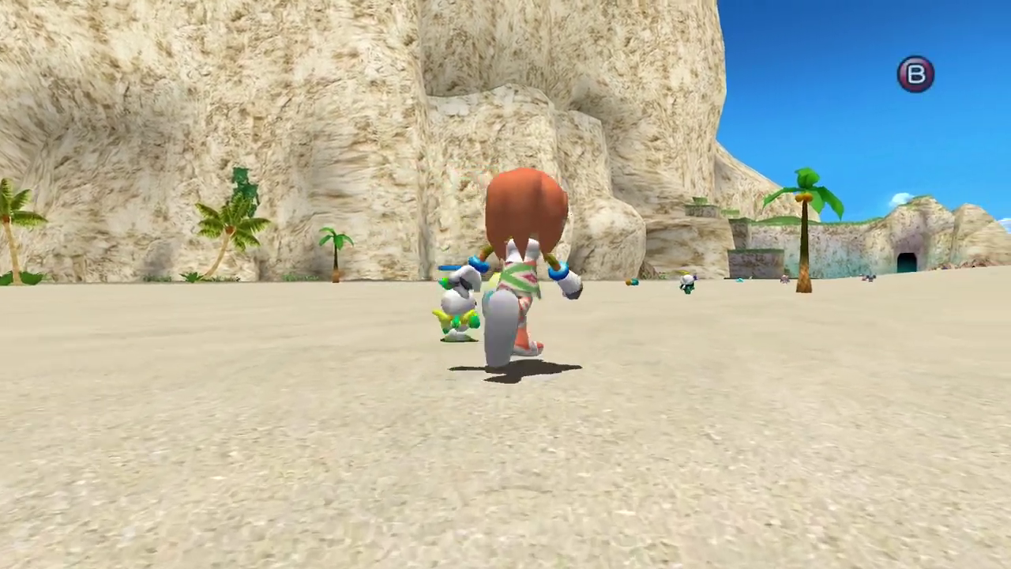